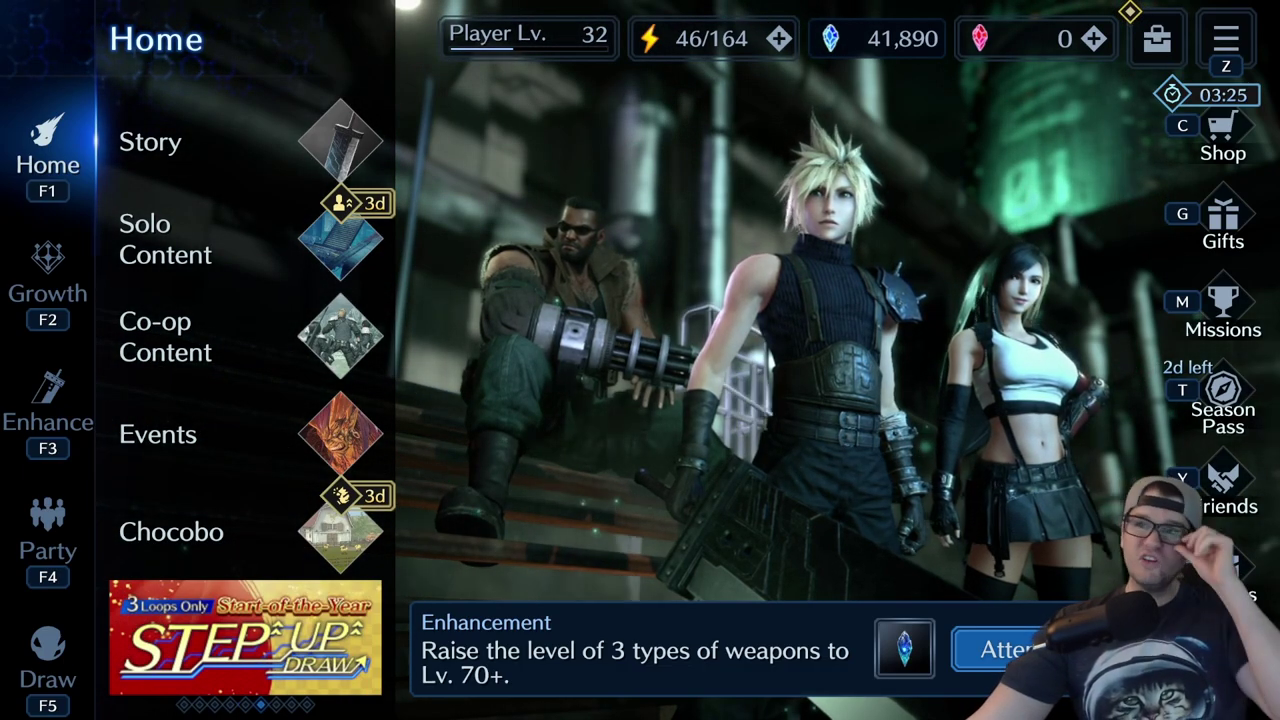
# Browse the game menu and close it again without changes
pyautogui.press('z')
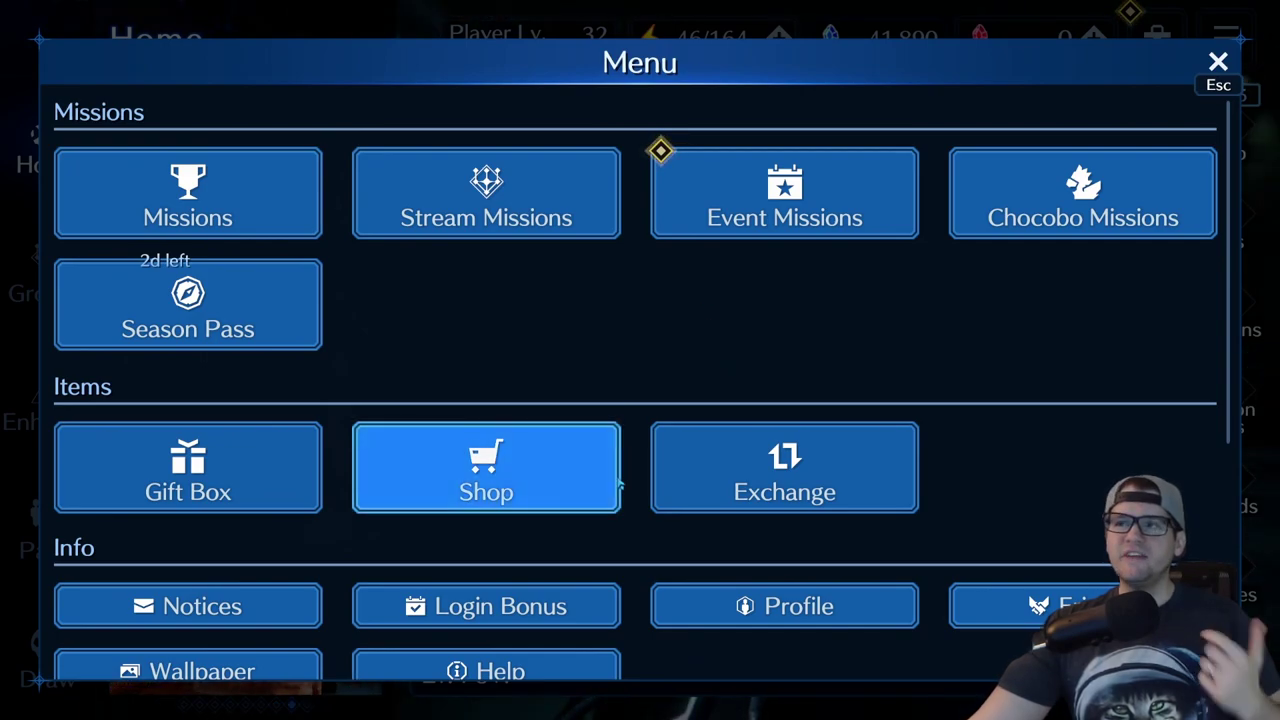
pyautogui.scroll(-4, 1092, 183)
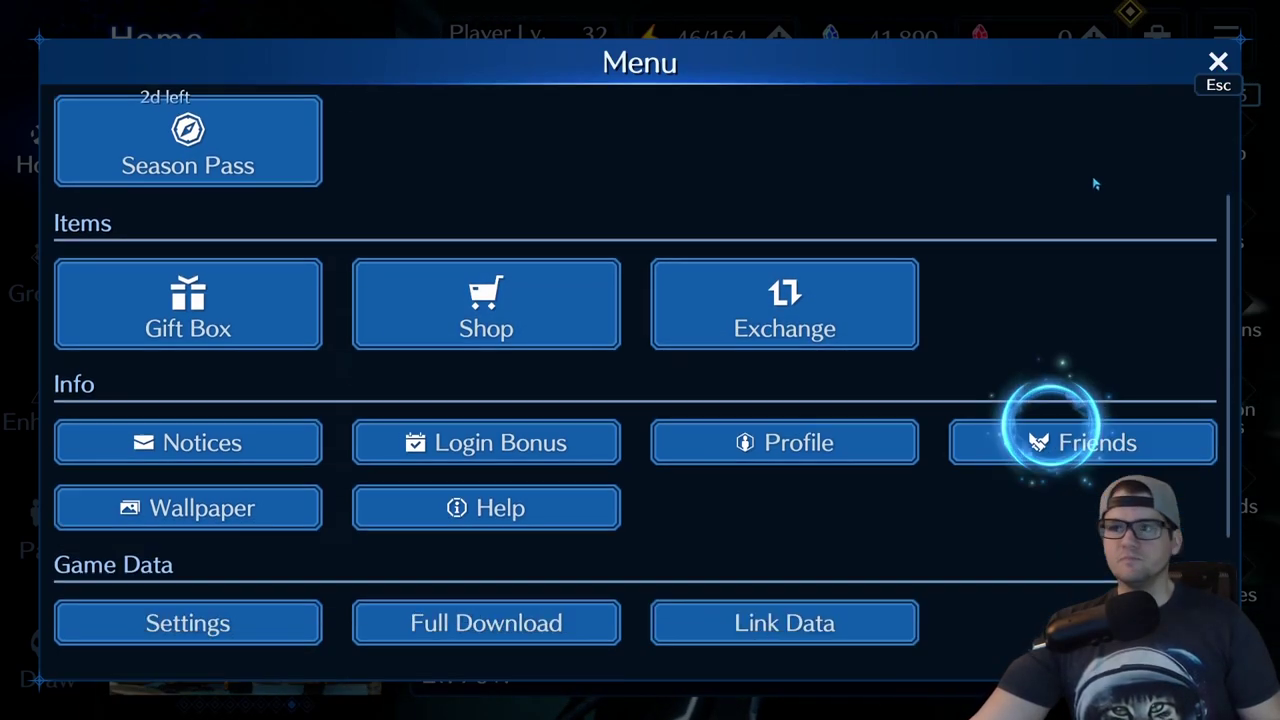
pyautogui.scroll(2, 974, 351)
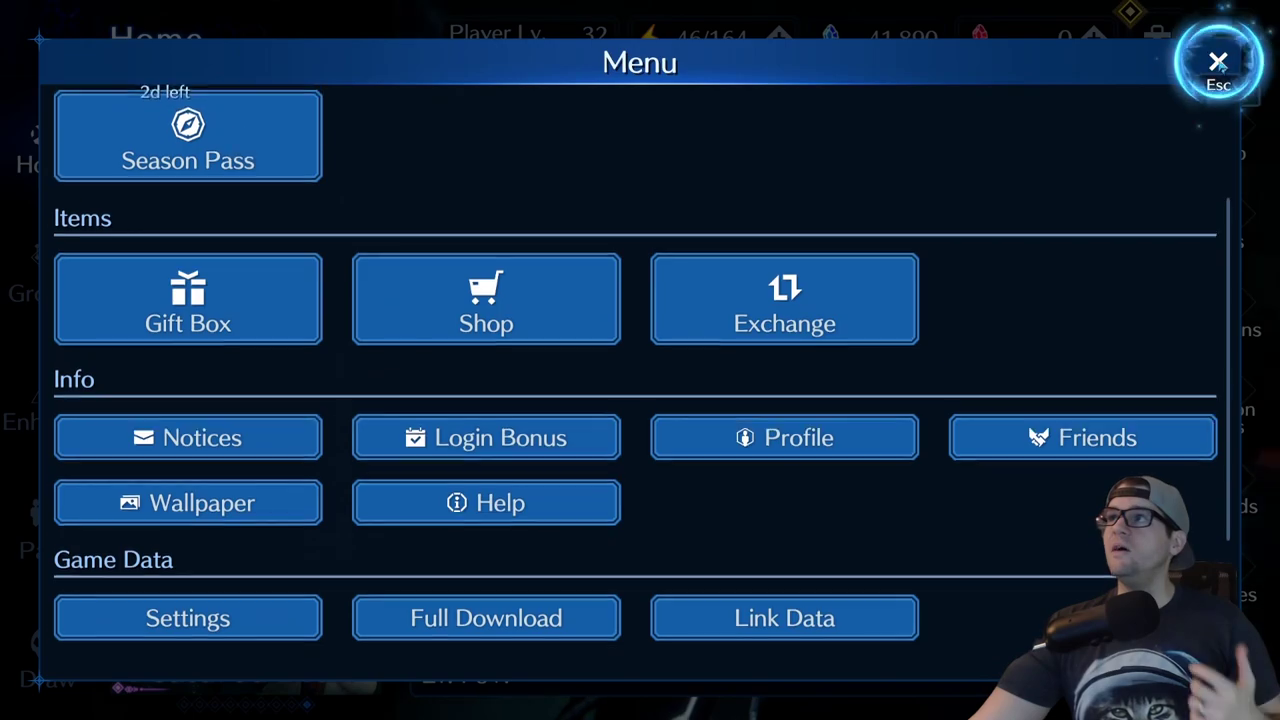
pyautogui.click(1218, 62)
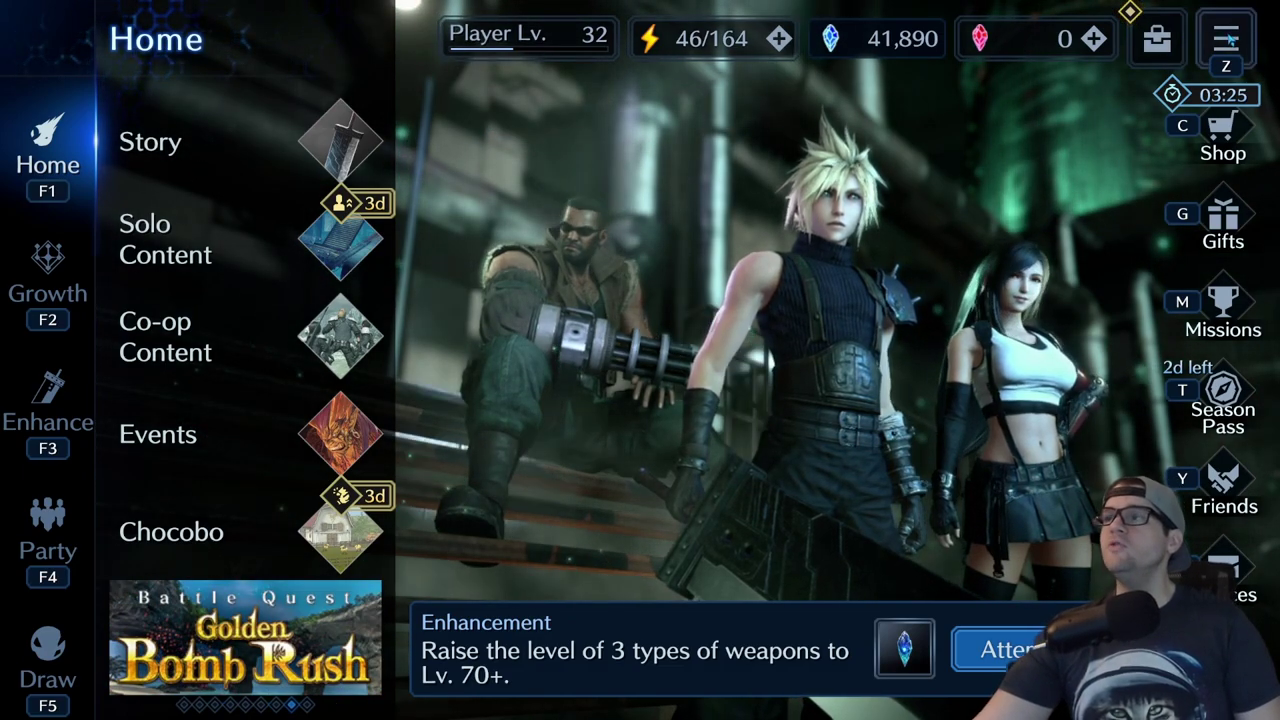
# Back up the save data with Game Data's Link Data, then close the Square Enix Bridge window
pyautogui.press('z')
pyautogui.scroll(-4, 966, 331)
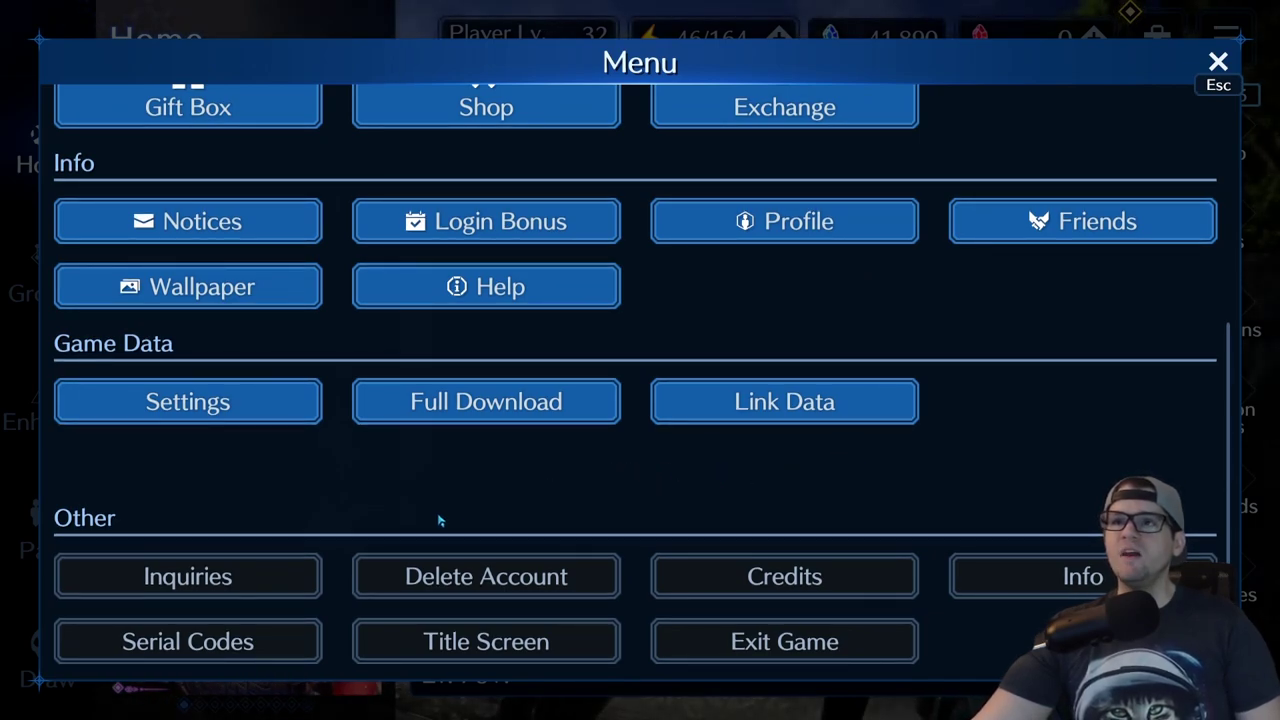
pyautogui.click(787, 412)
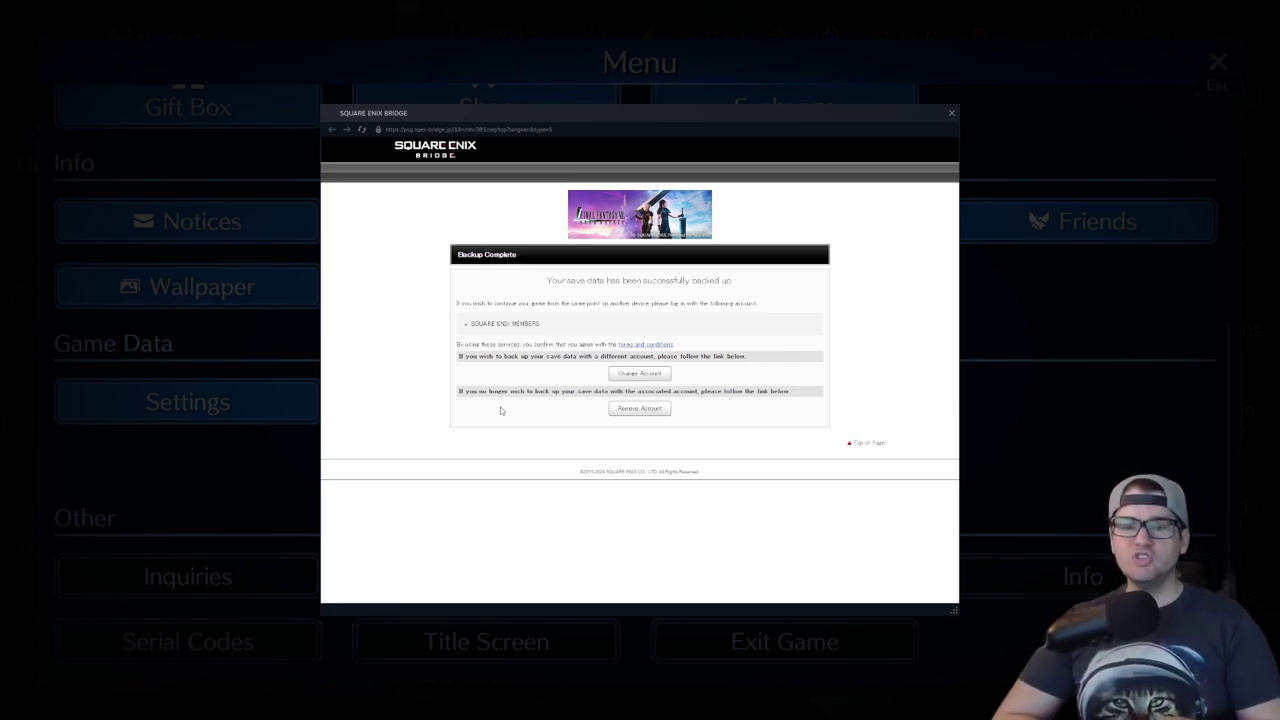
pyautogui.click(951, 115)
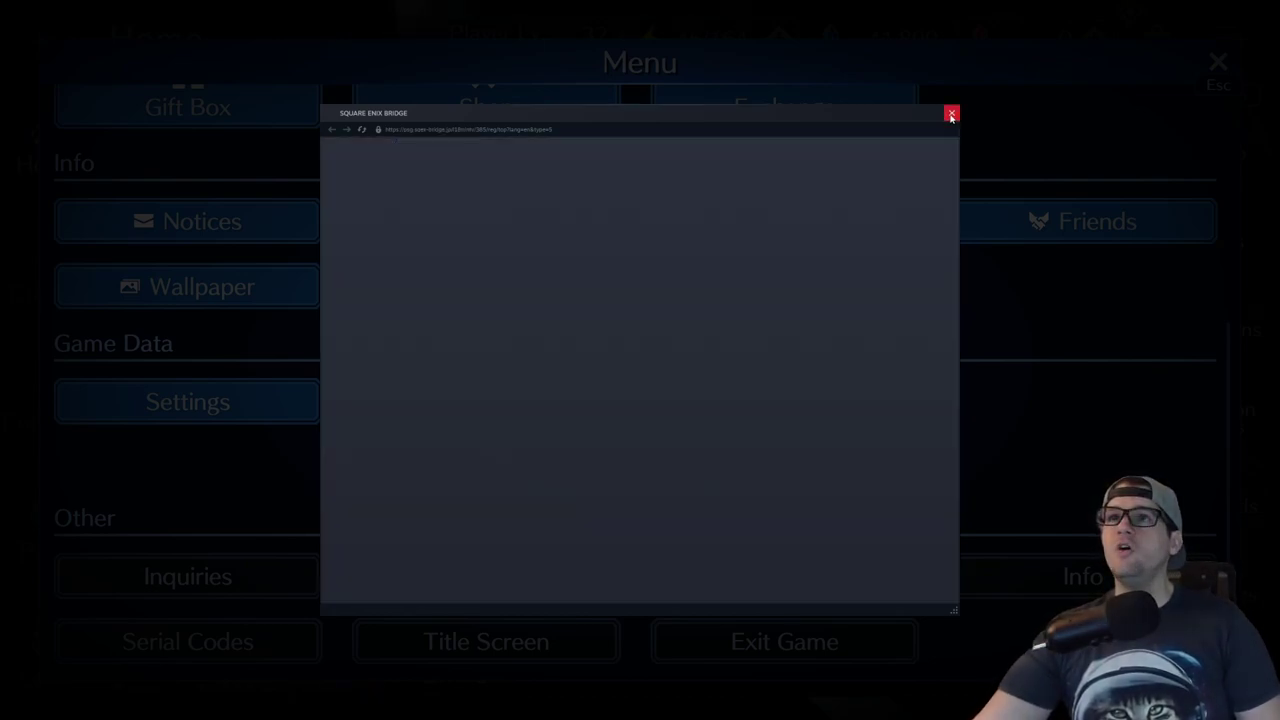
# Reopen the menu and choose Title Screen under Other to restart at the title
pyautogui.click(1217, 62)
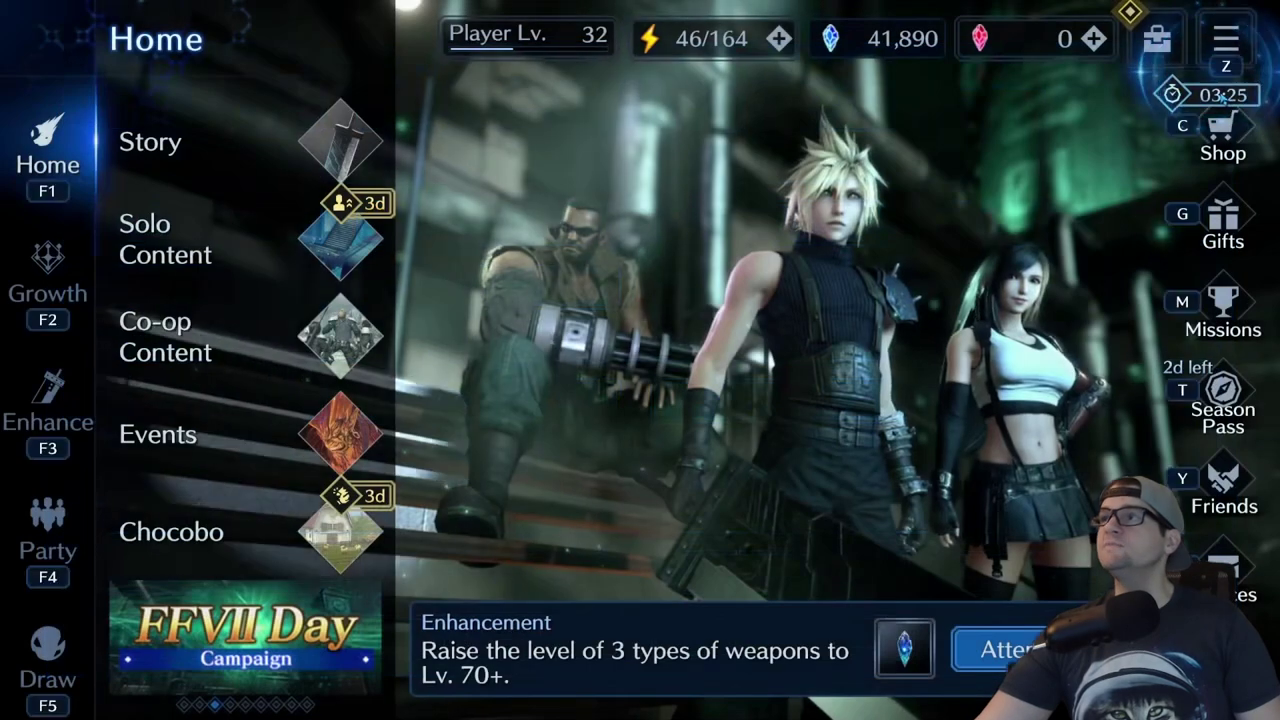
pyautogui.click(1226, 34)
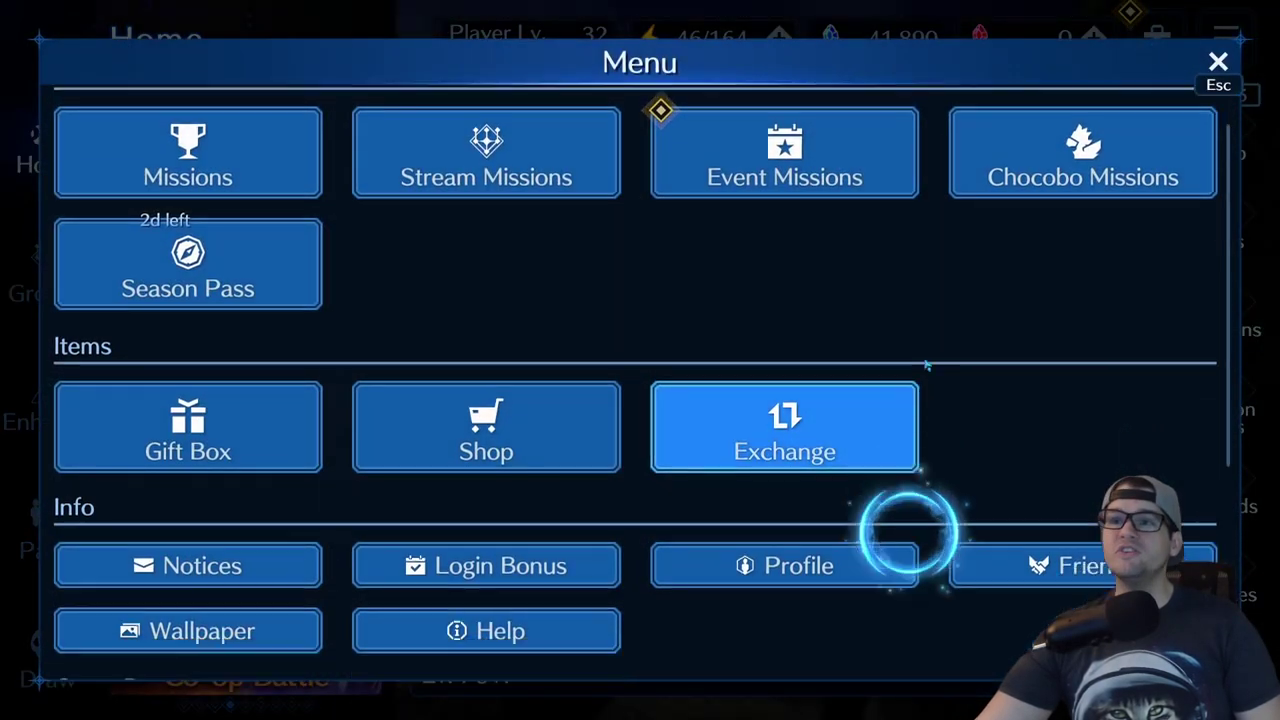
pyautogui.scroll(-4, 900, 529)
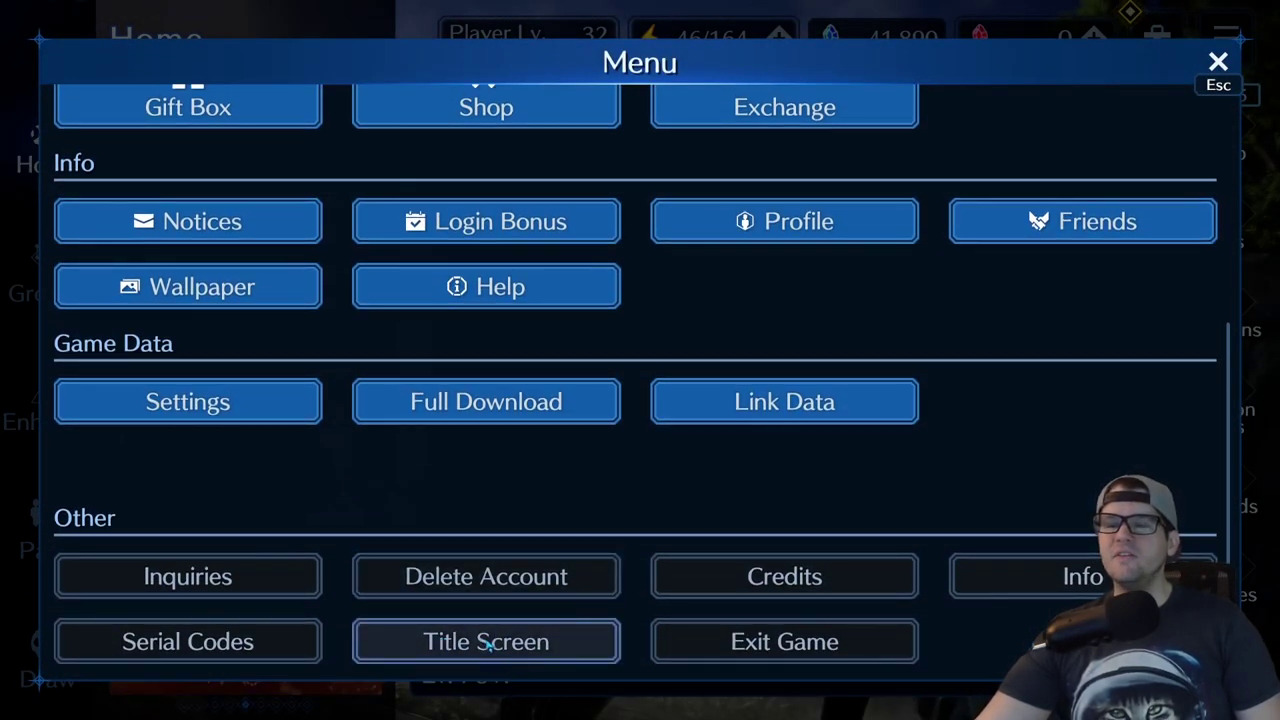
pyautogui.click(490, 643)
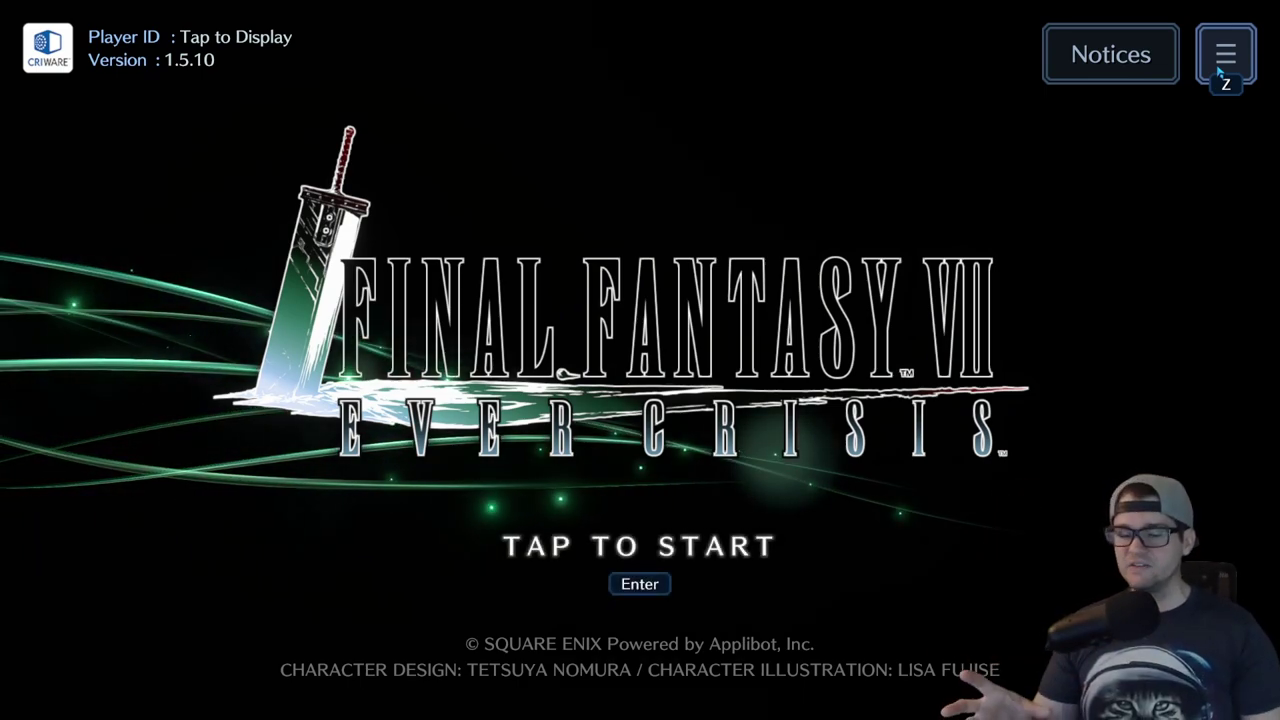
# Choose Reset Game Data from the title-screen menu
pyautogui.click(1234, 57)
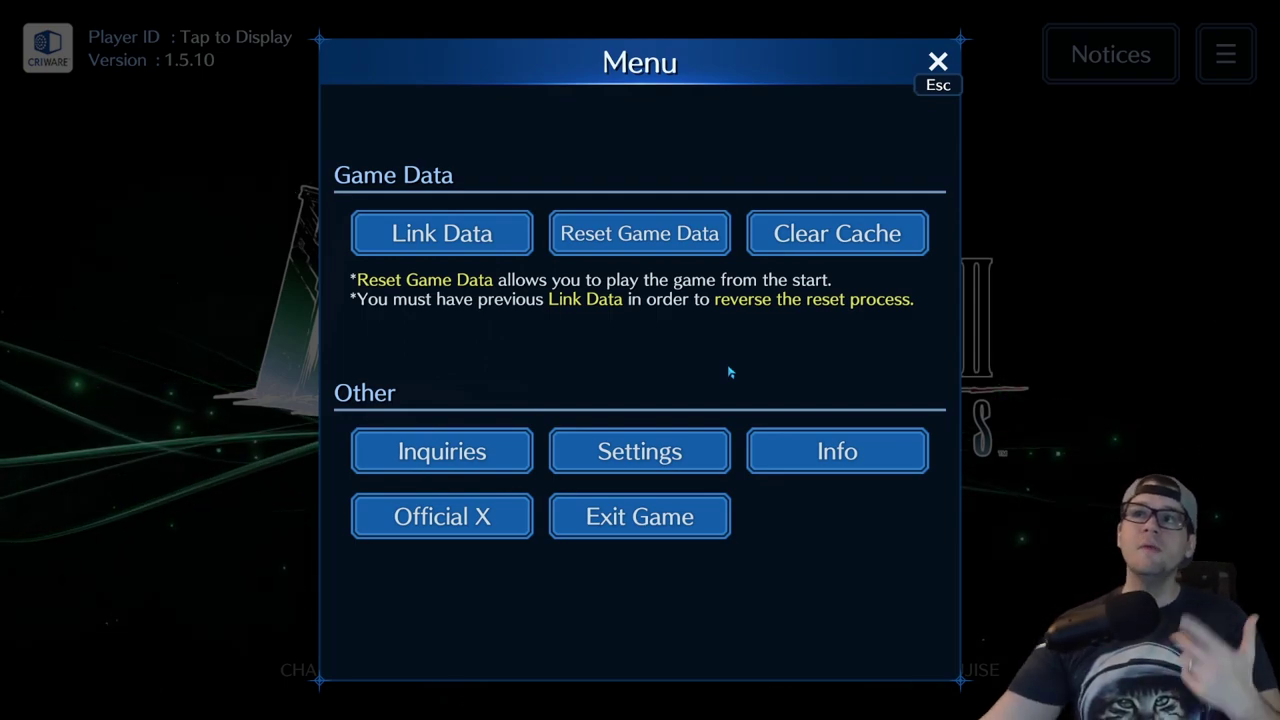
pyautogui.click(610, 245)
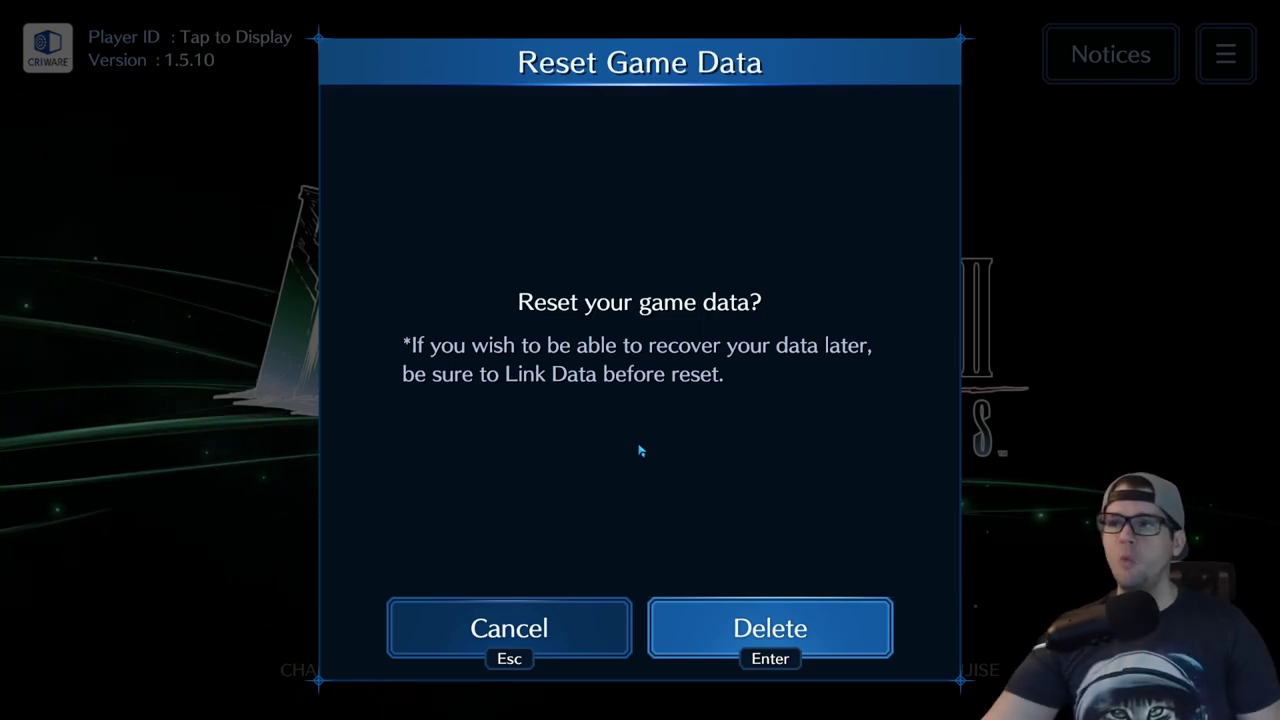
# Confirm both delete prompts and close the reset notice, wiping all game data
pyautogui.click(770, 628)
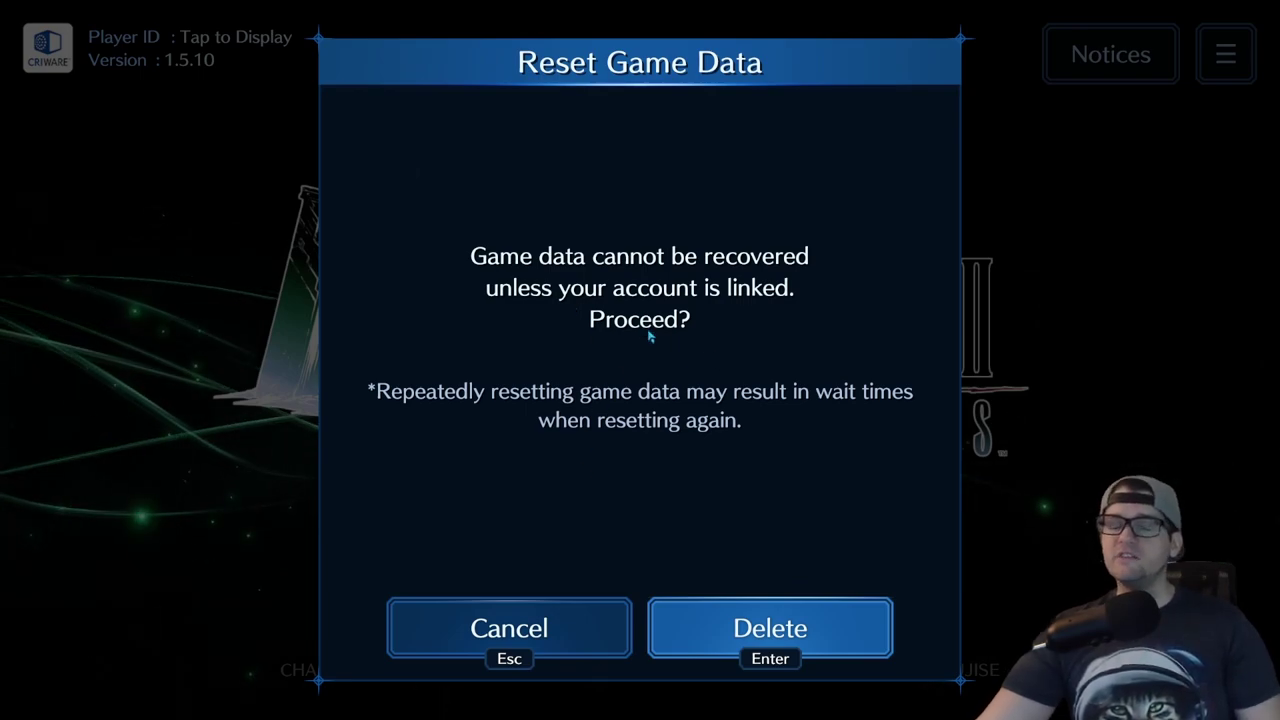
pyautogui.click(686, 623)
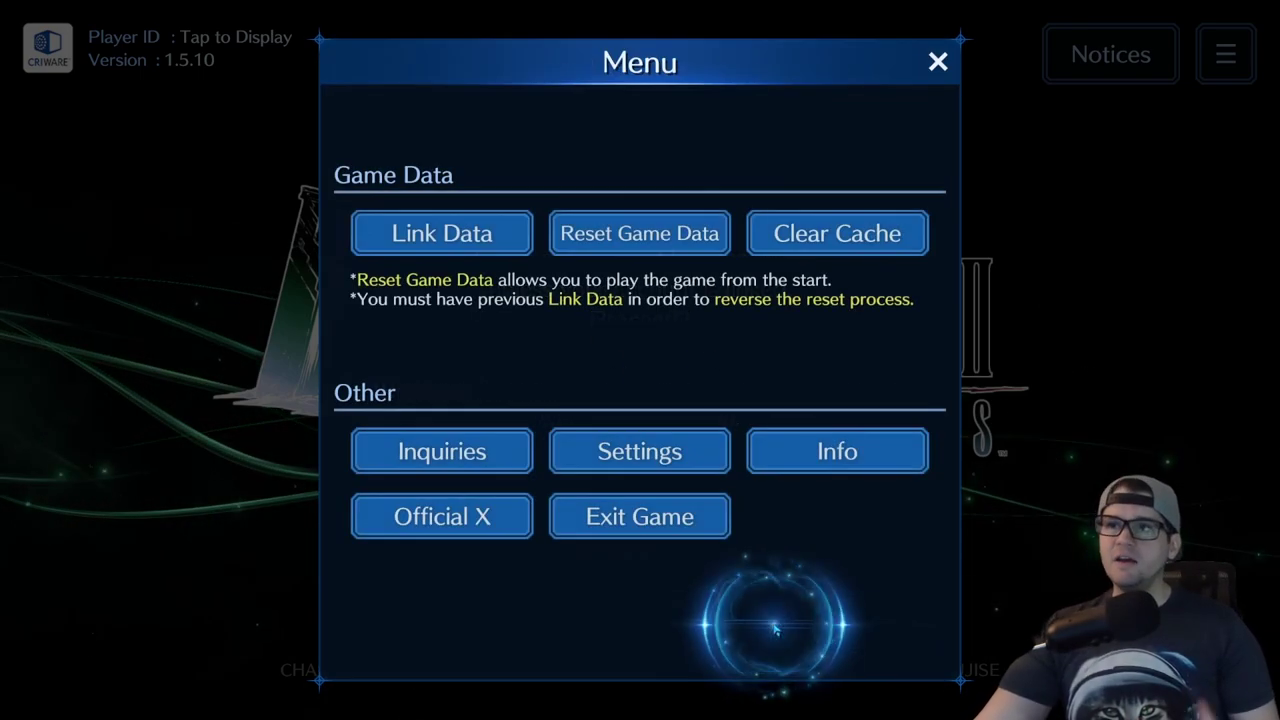
pyautogui.click(673, 636)
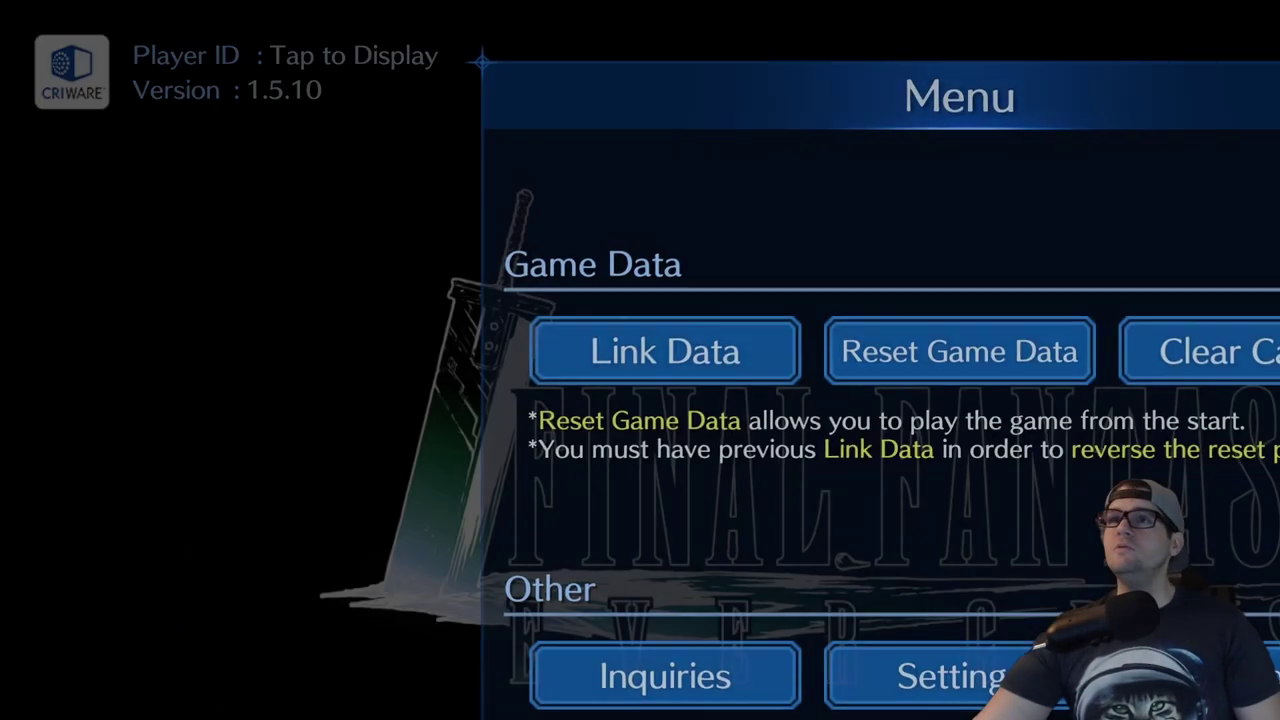
# Set Display Mode to Window Mode and Resolution to 2560x1440, then close Settings and the Menu
pyautogui.click(912, 688)
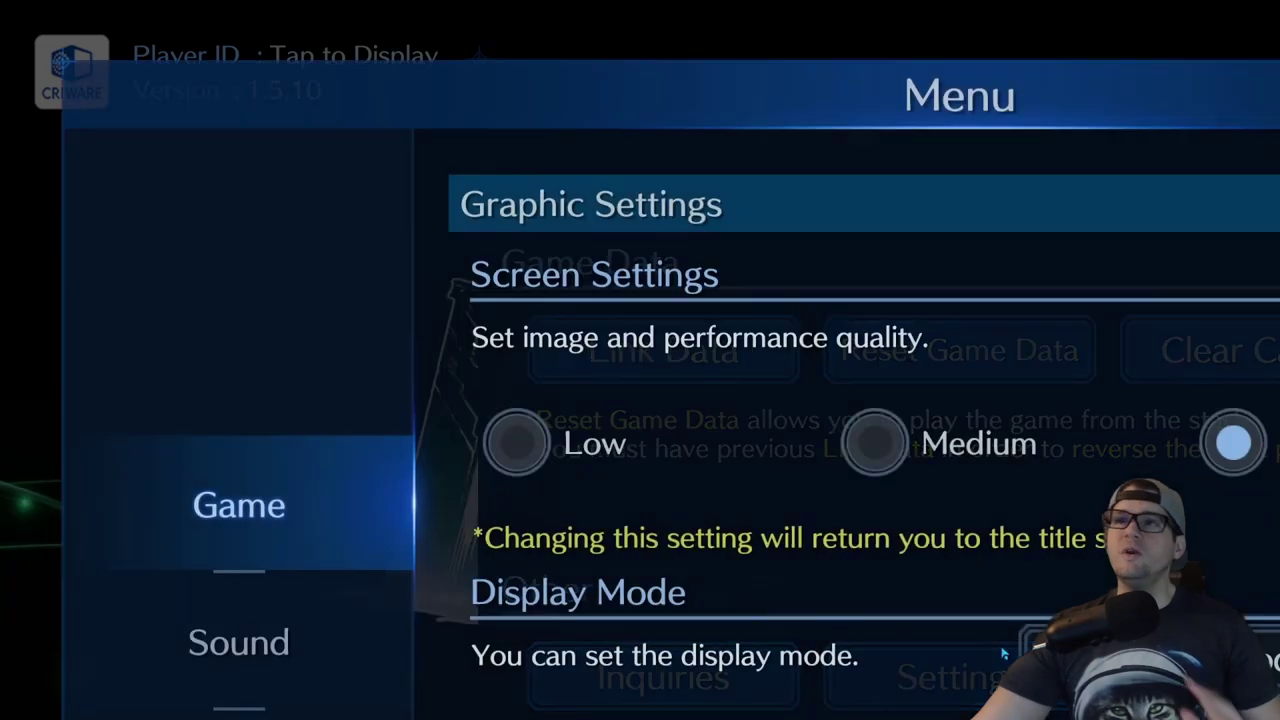
pyautogui.scroll(-4, 860, 420)
pyautogui.click(1143, 209)
pyautogui.click(1160, 392)
pyautogui.click(1150, 355)
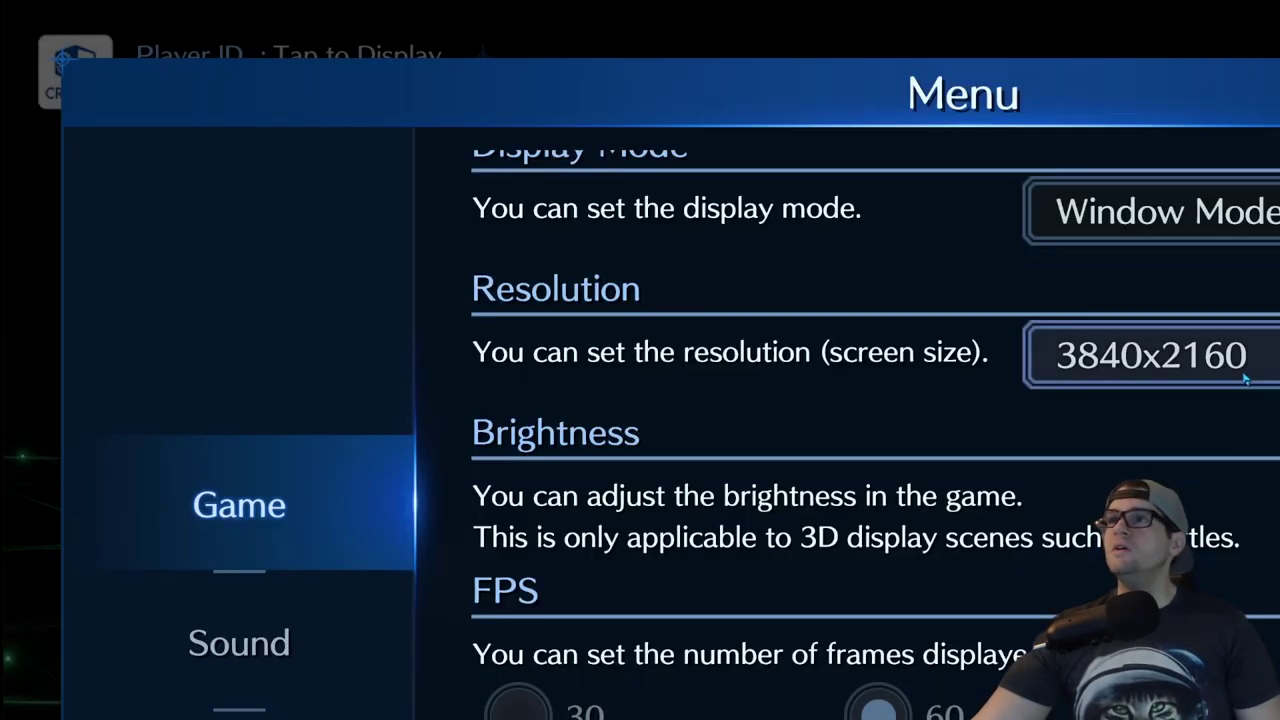
pyautogui.click(1200, 445)
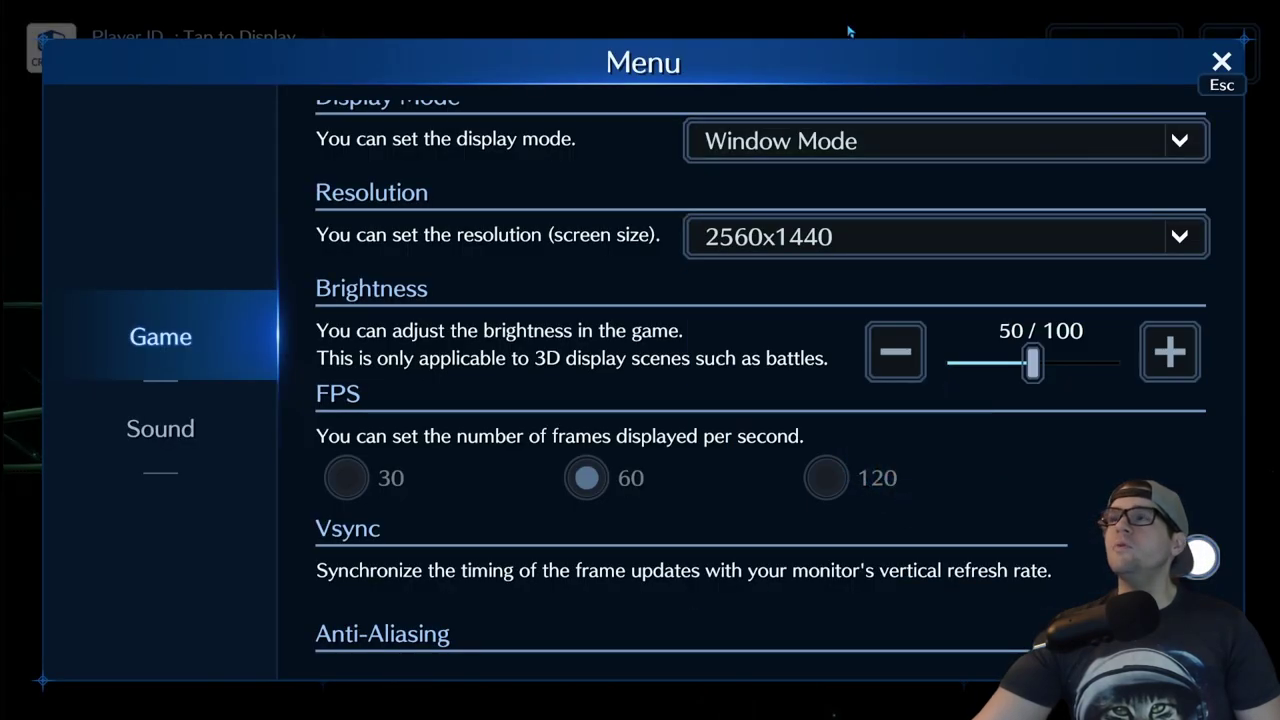
pyautogui.click(1224, 64)
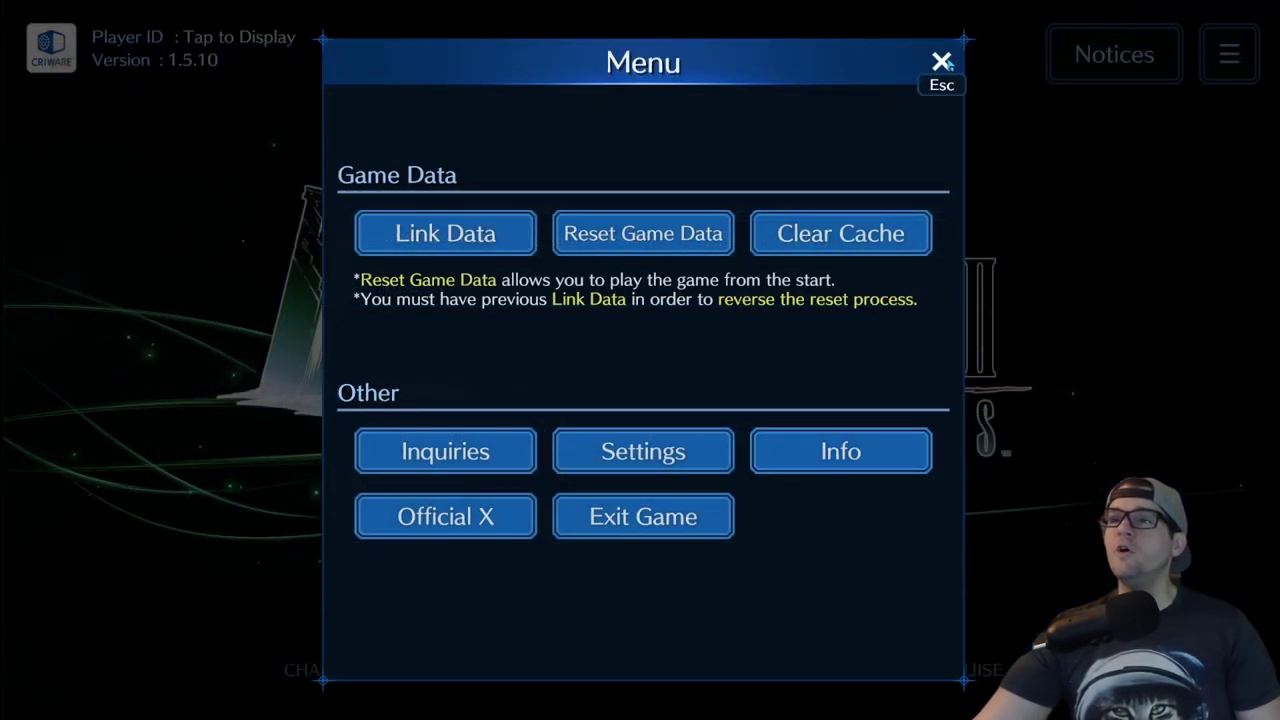
pyautogui.click(942, 62)
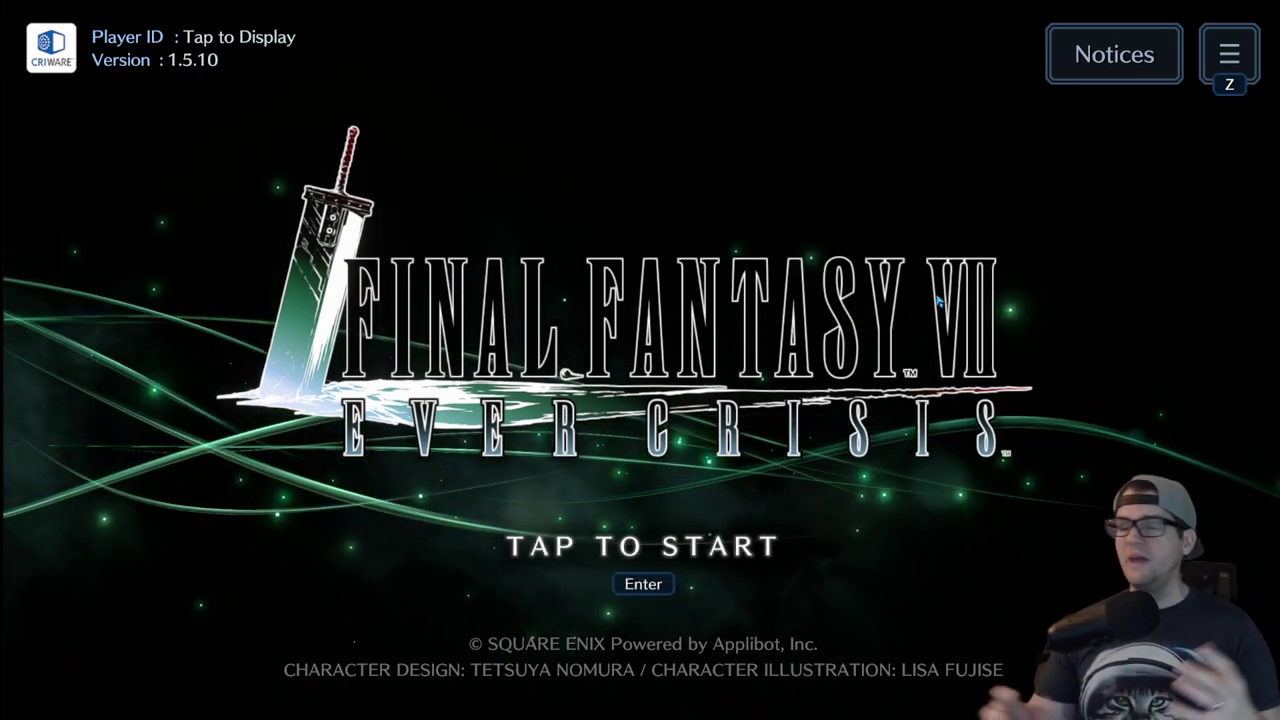
# Start the freshly reset game from the title screen with Tap to Start
pyautogui.press('Return')
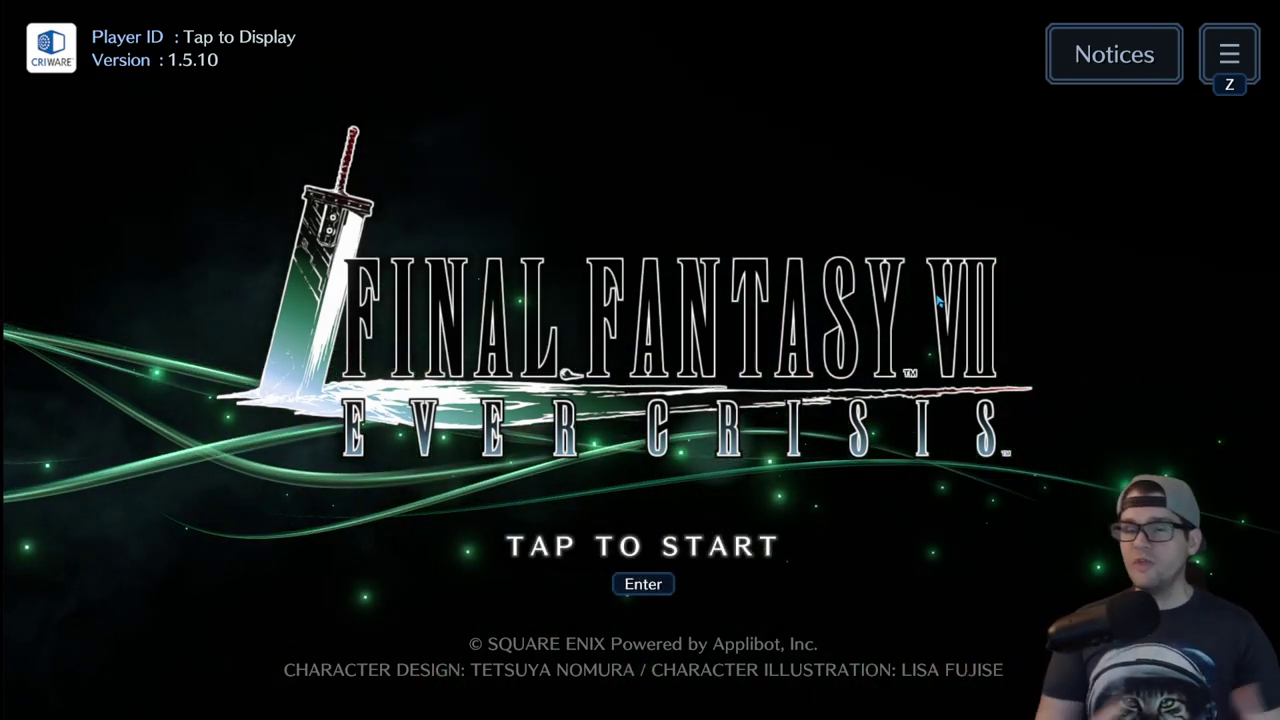
pyautogui.click(713, 481)
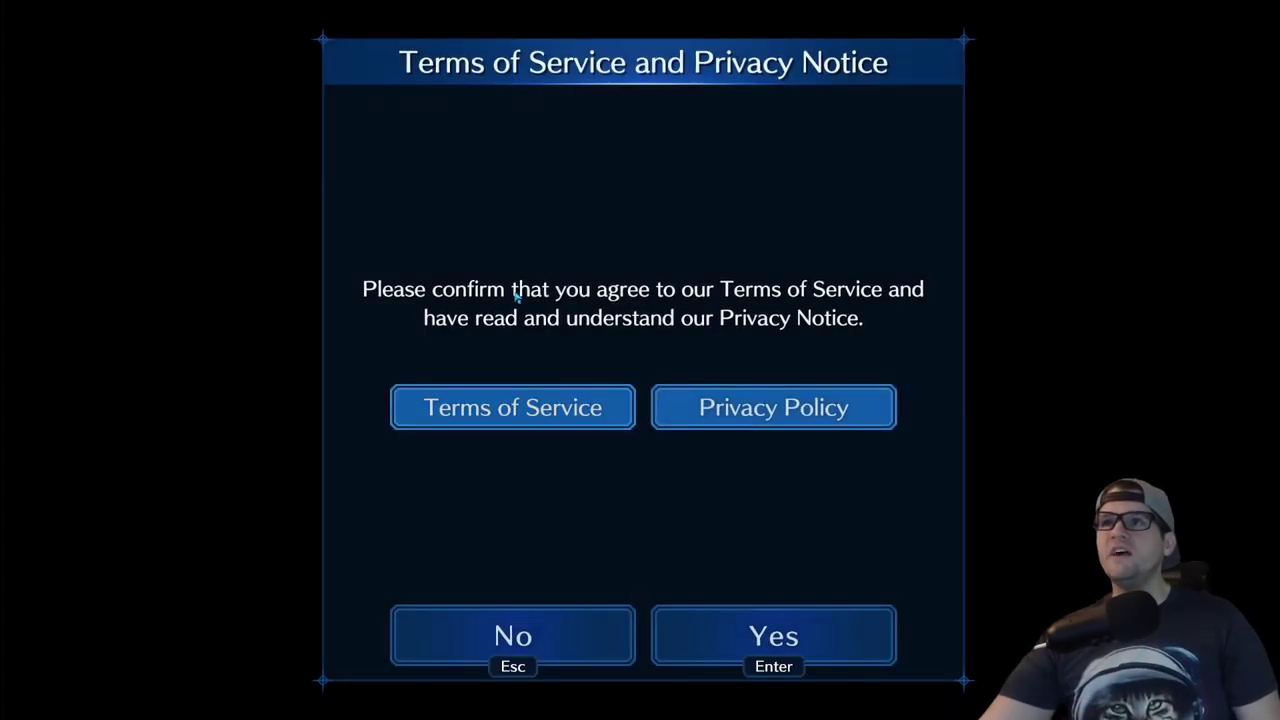
# Agree to the Terms of Service, skip the tutorial, and register a player name
pyautogui.click(770, 632)
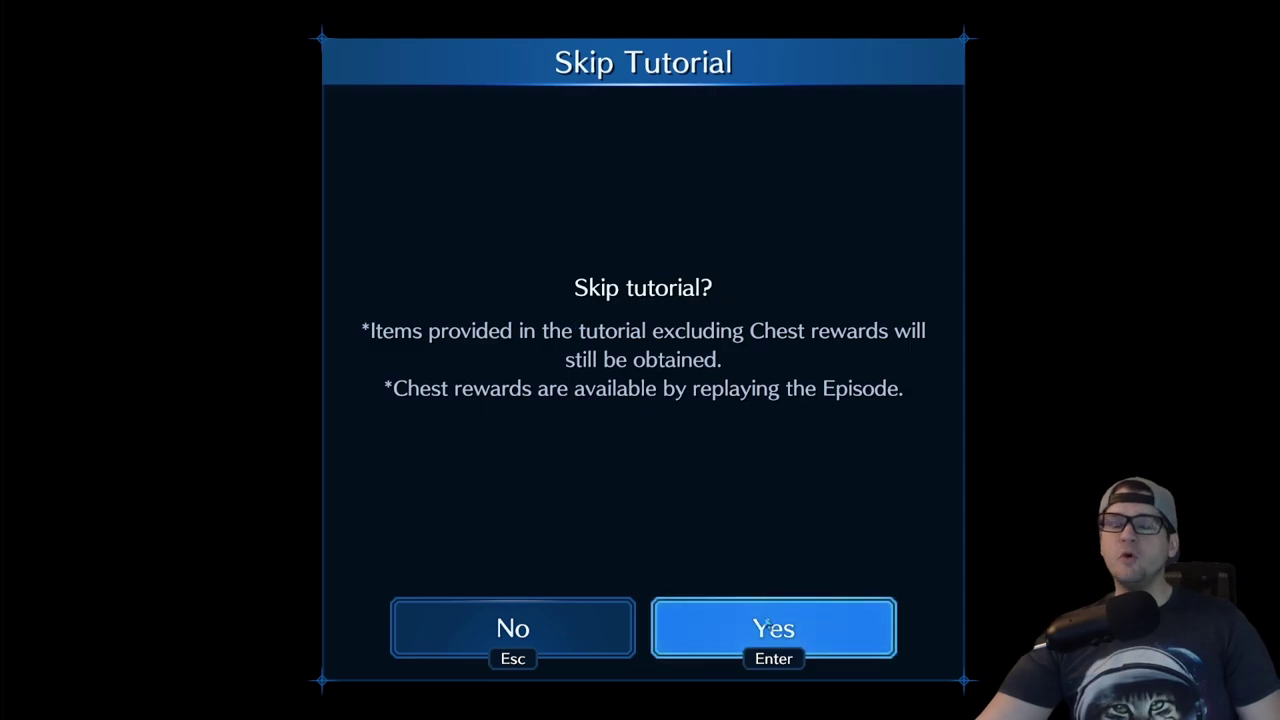
pyautogui.click(762, 627)
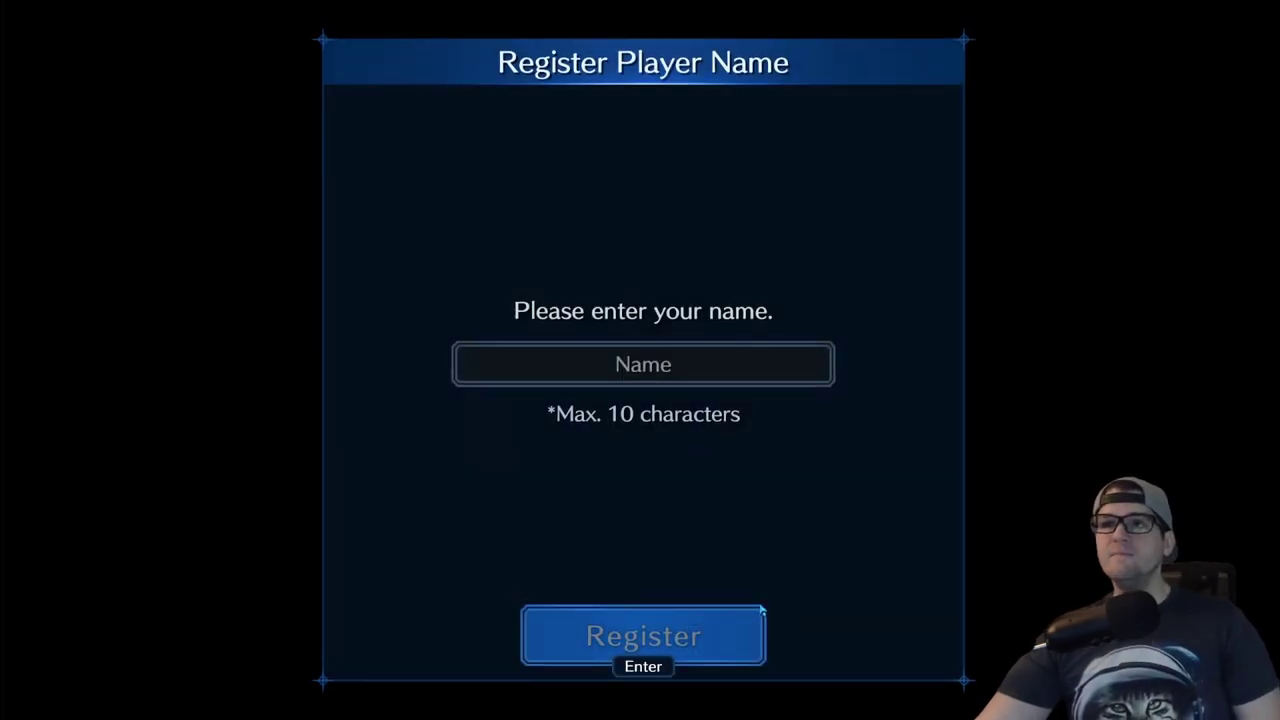
pyautogui.click(666, 366)
pyautogui.write('Rocker')
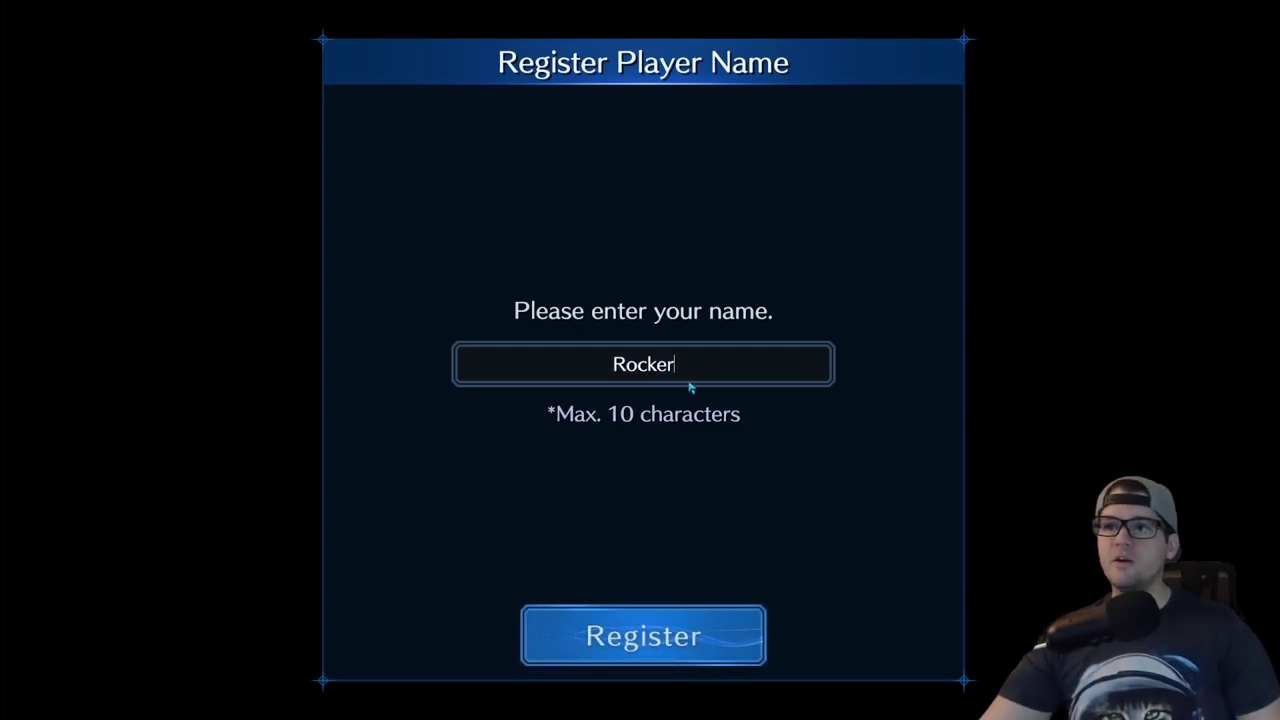
pyautogui.click(651, 634)
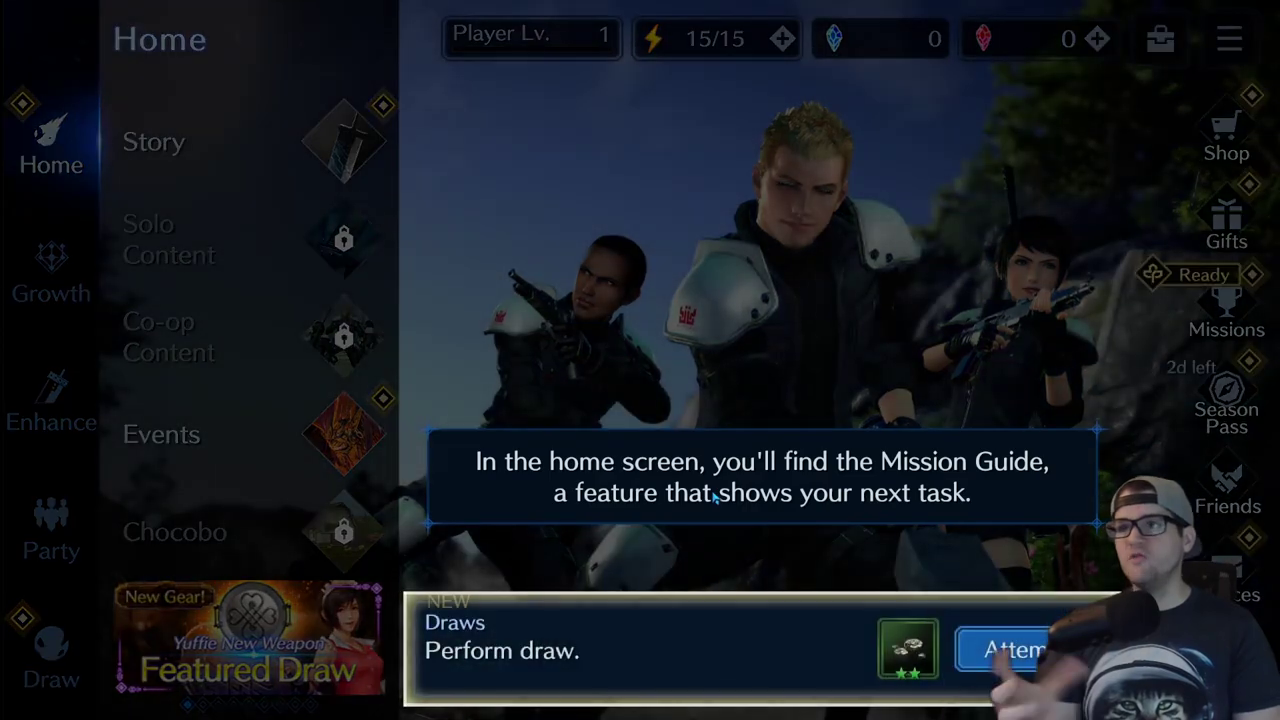
# Perform the tutorial draw for ten weapons, return home, and claim the draw mission reward
pyautogui.click(713, 511)
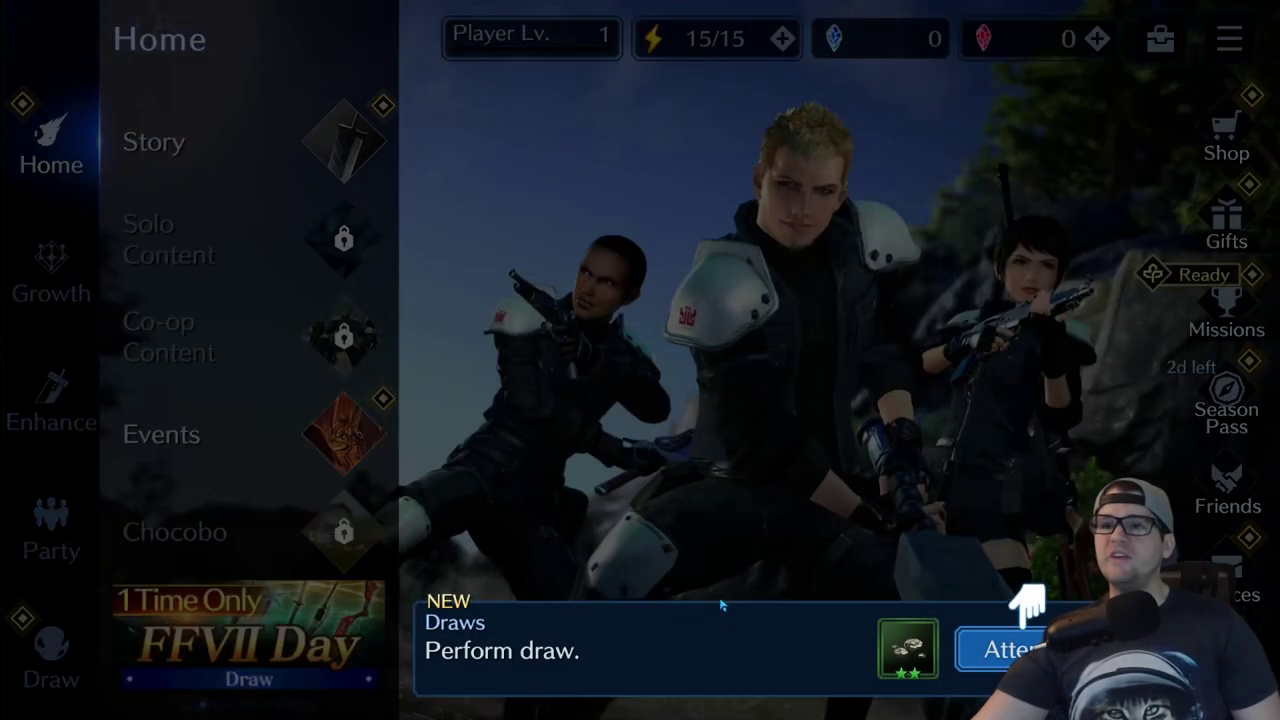
pyautogui.click(1003, 650)
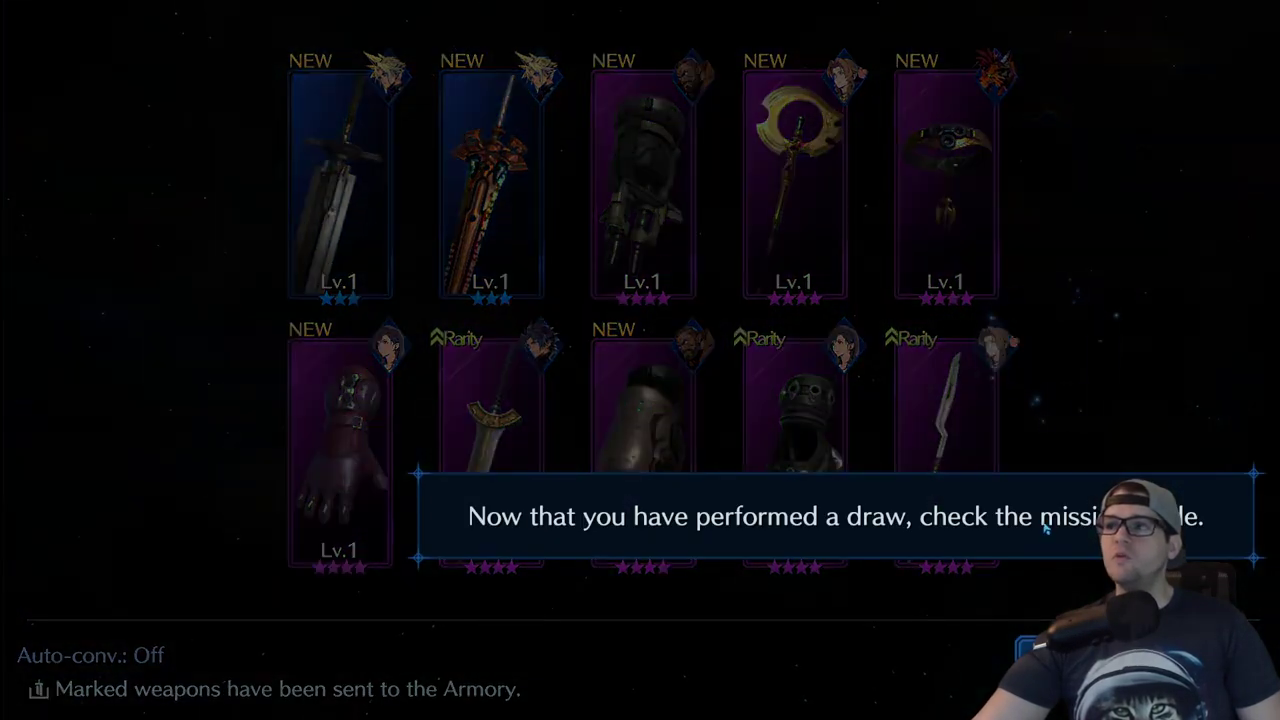
pyautogui.click(1046, 531)
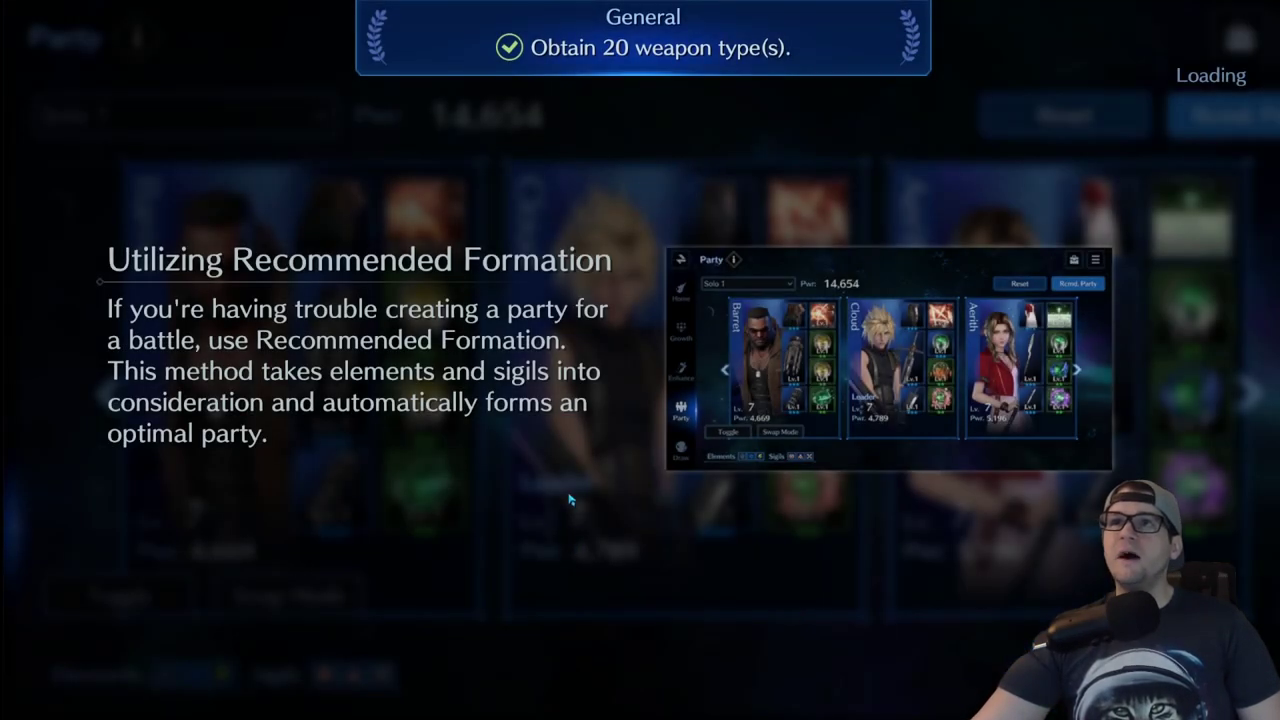
pyautogui.press('F1')
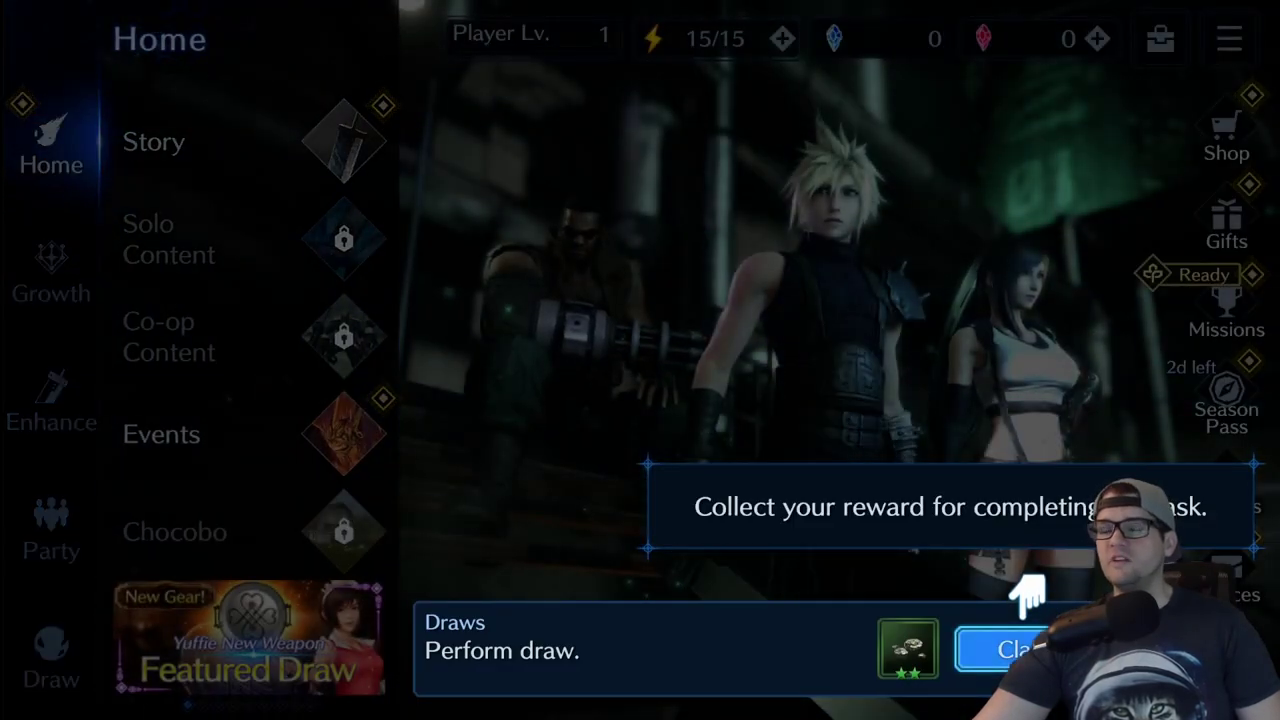
pyautogui.click(1005, 648)
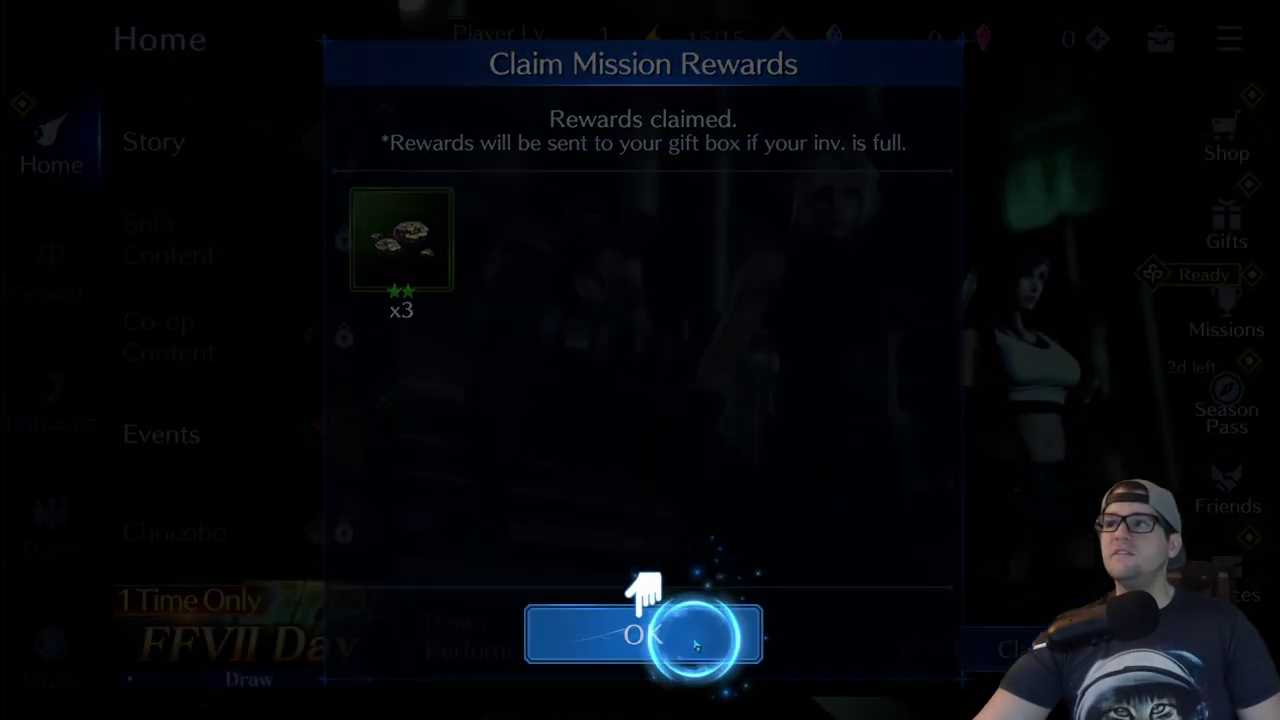
pyautogui.click(696, 645)
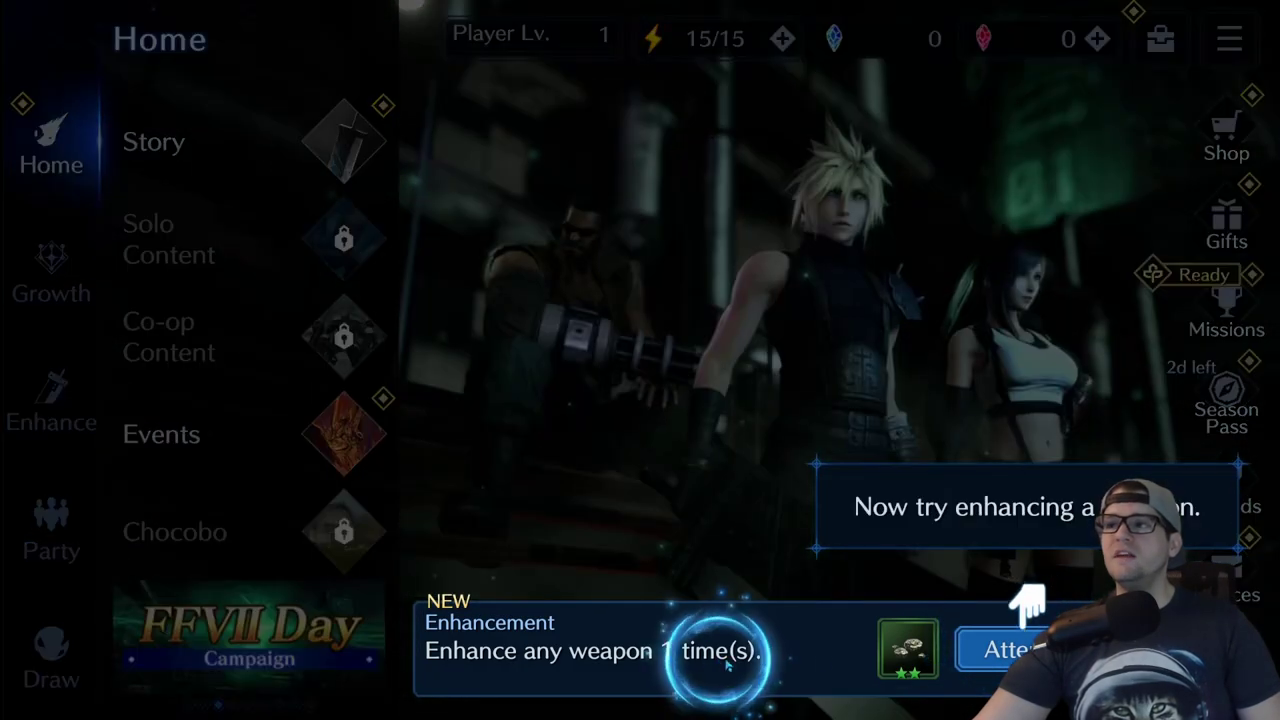
# Enhance the Buster Sword to Lv. 5 with auto-selected Grindstone Shards and finish the tutorial
pyautogui.click(1005, 648)
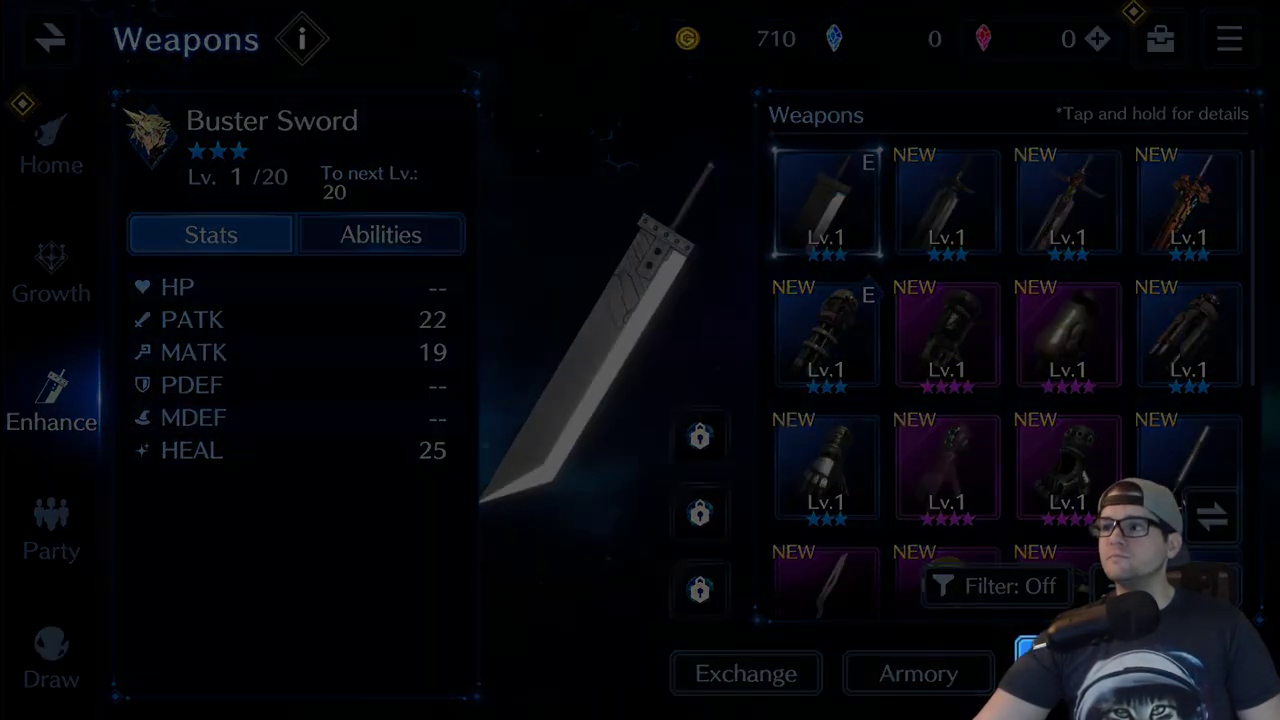
pyautogui.click(826, 200)
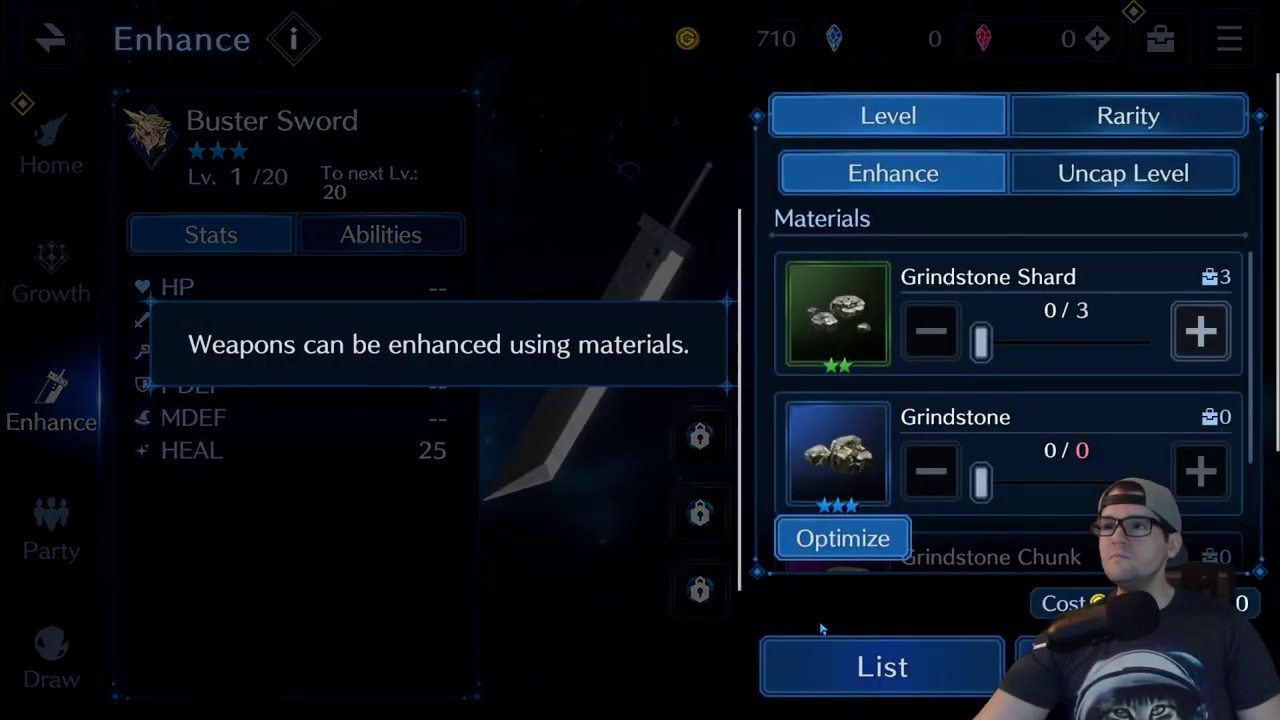
pyautogui.click(840, 545)
pyautogui.click(843, 538)
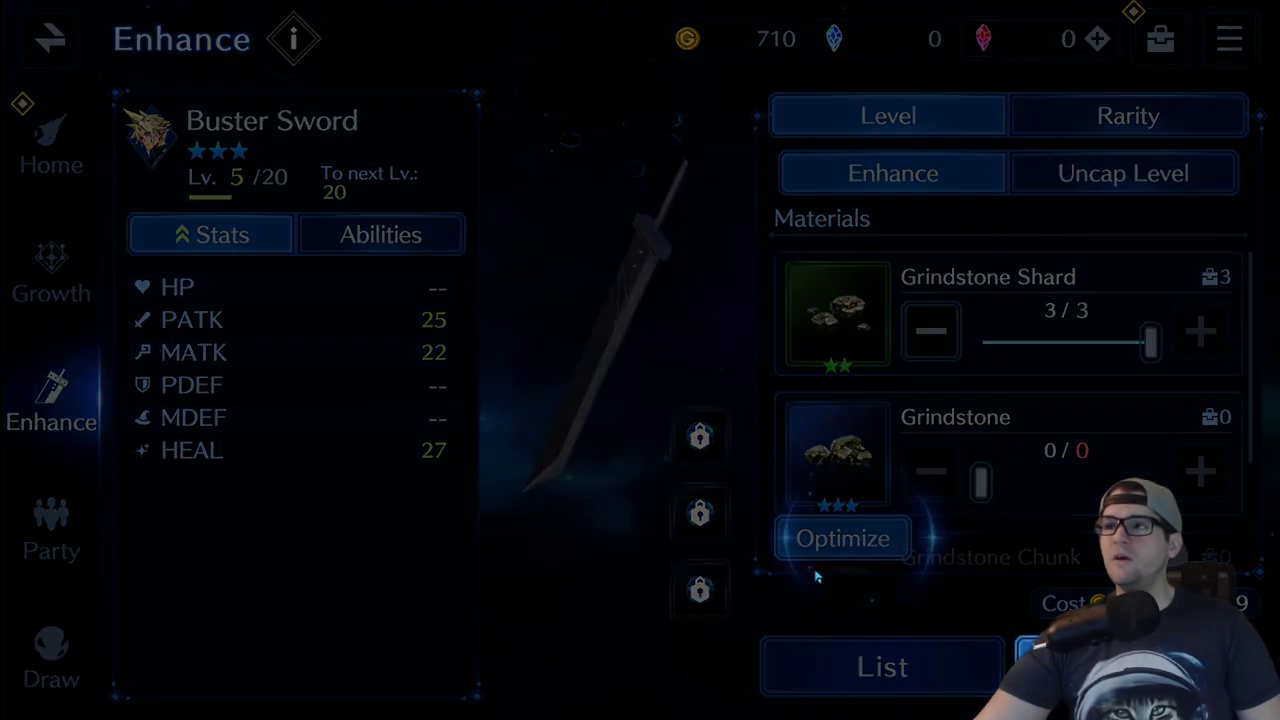
pyautogui.click(655, 590)
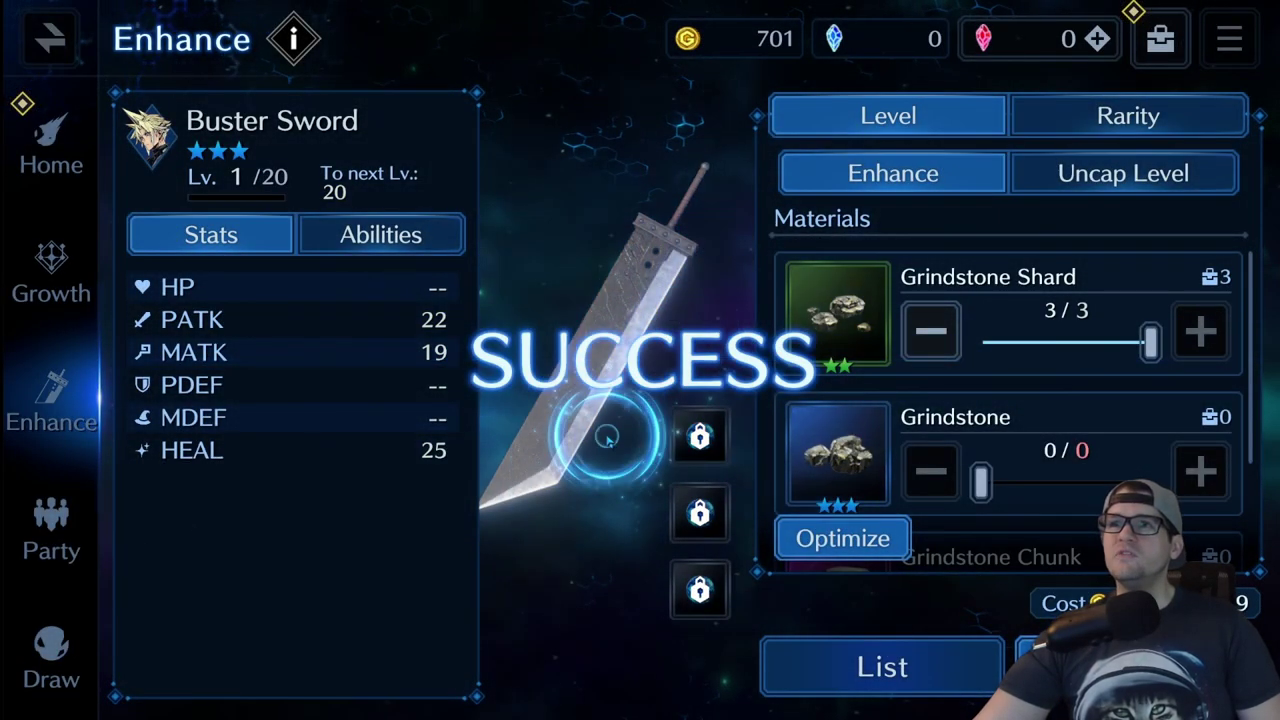
pyautogui.click(623, 465)
pyautogui.click(52, 150)
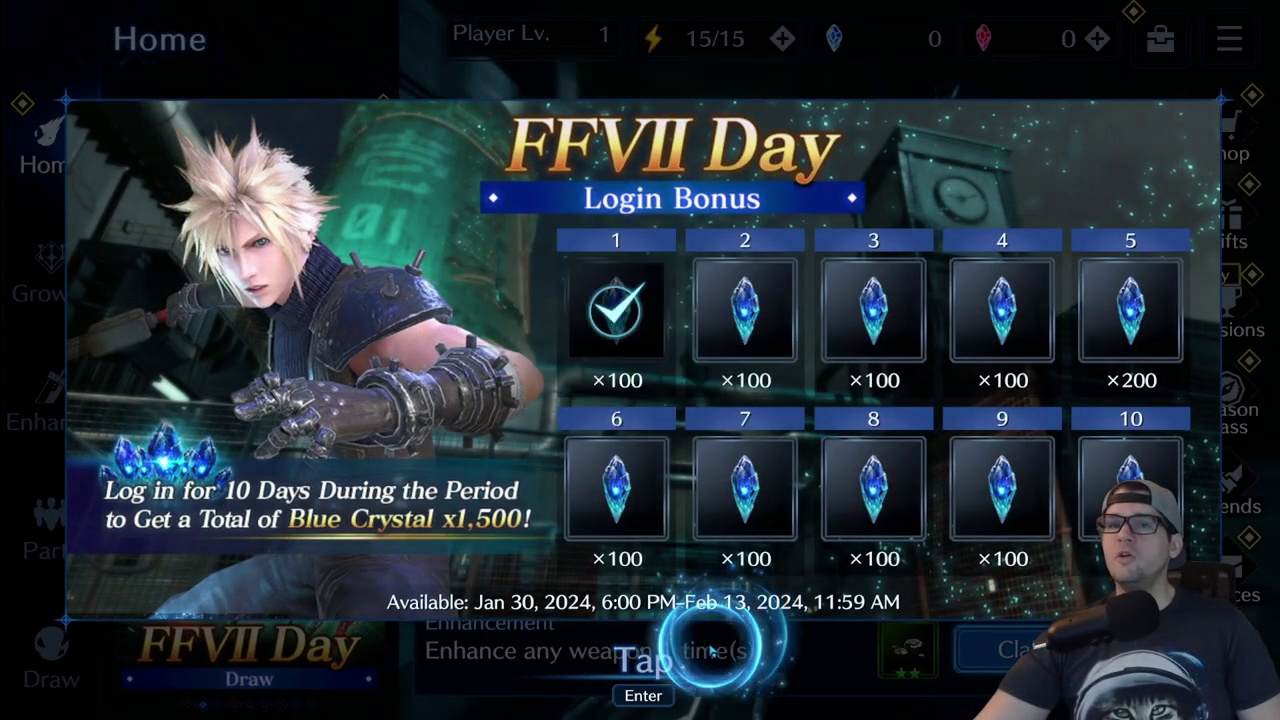
# Claim the FFVII Day and Jumpstart login bonuses
pyautogui.click(710, 652)
pyautogui.click(712, 652)
pyautogui.click(740, 650)
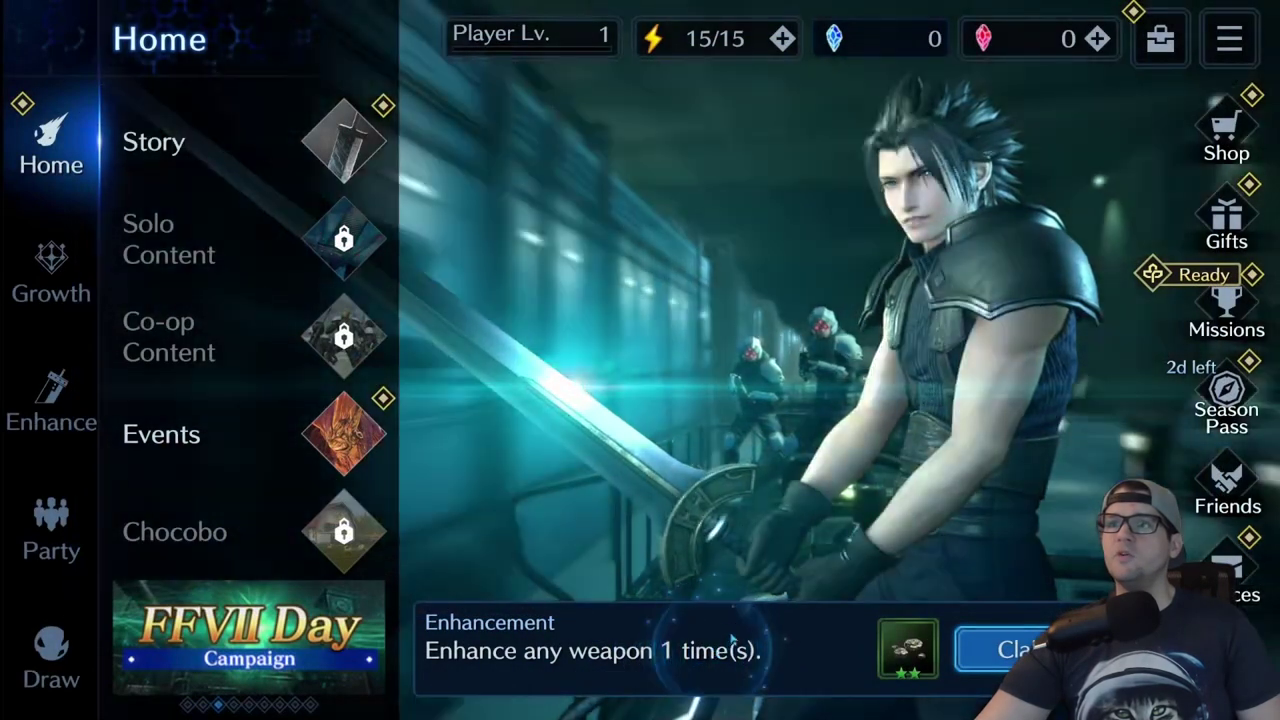
pyautogui.click(731, 655)
pyautogui.click(730, 636)
pyautogui.click(731, 655)
pyautogui.click(731, 660)
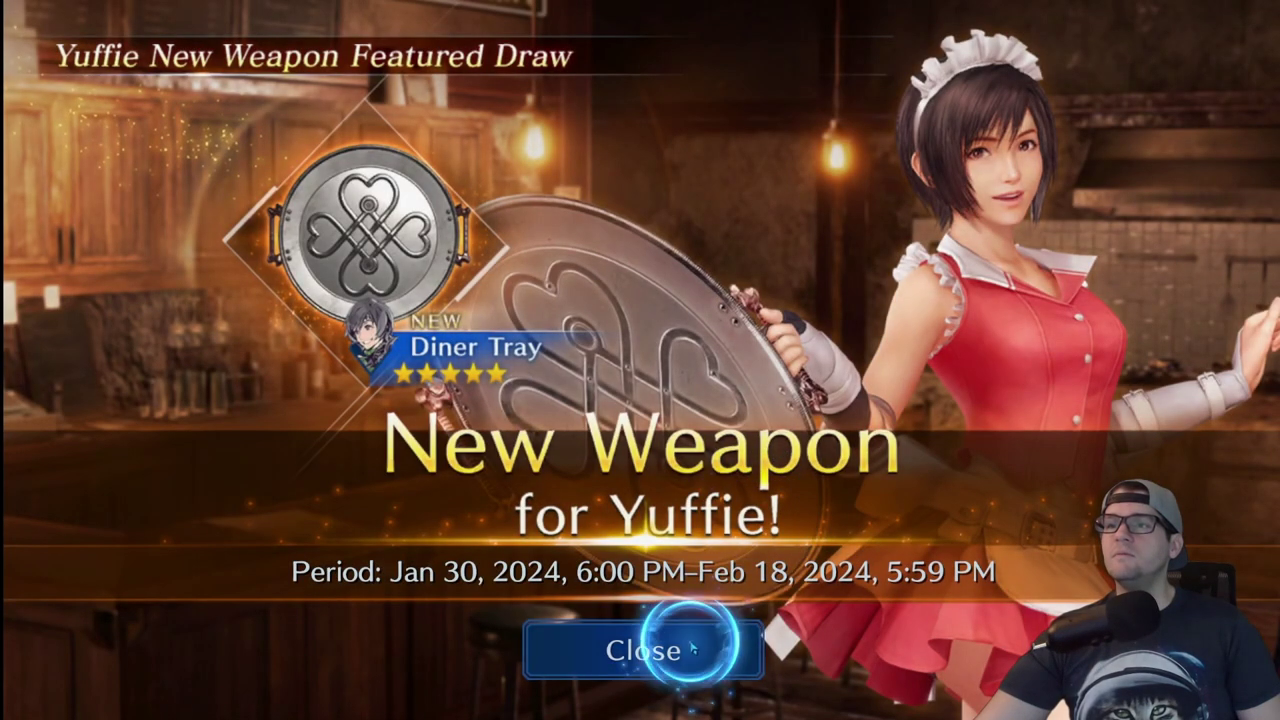
# Close the Yuffie weapon, FFVII Day draw and co-op announcements, then dismiss the notices and Story Support Pack offer
pyautogui.click(692, 648)
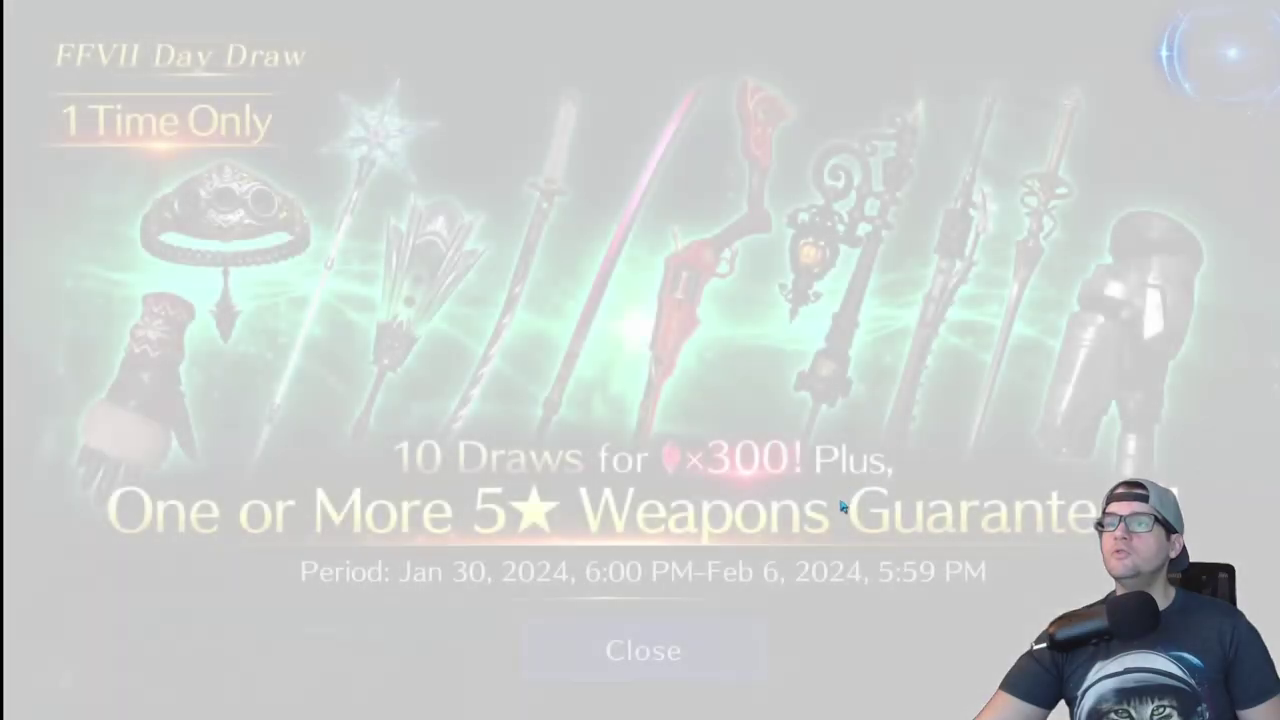
pyautogui.click(688, 650)
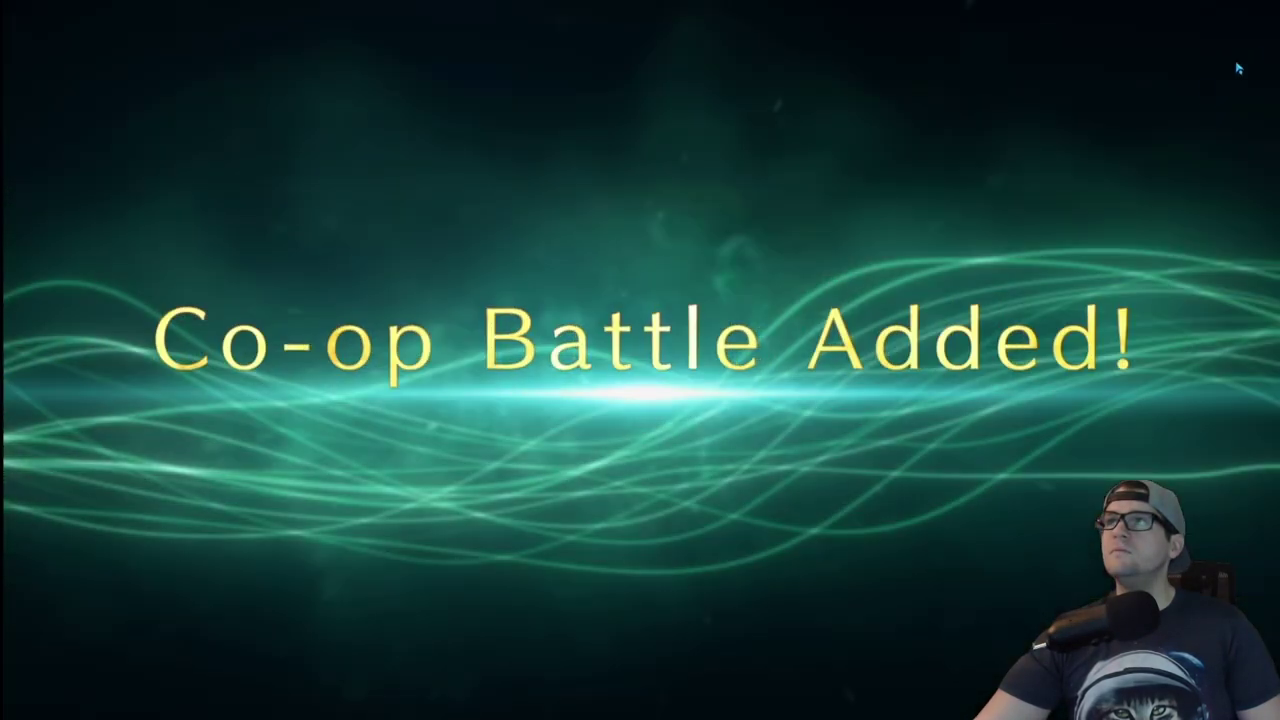
pyautogui.click(680, 651)
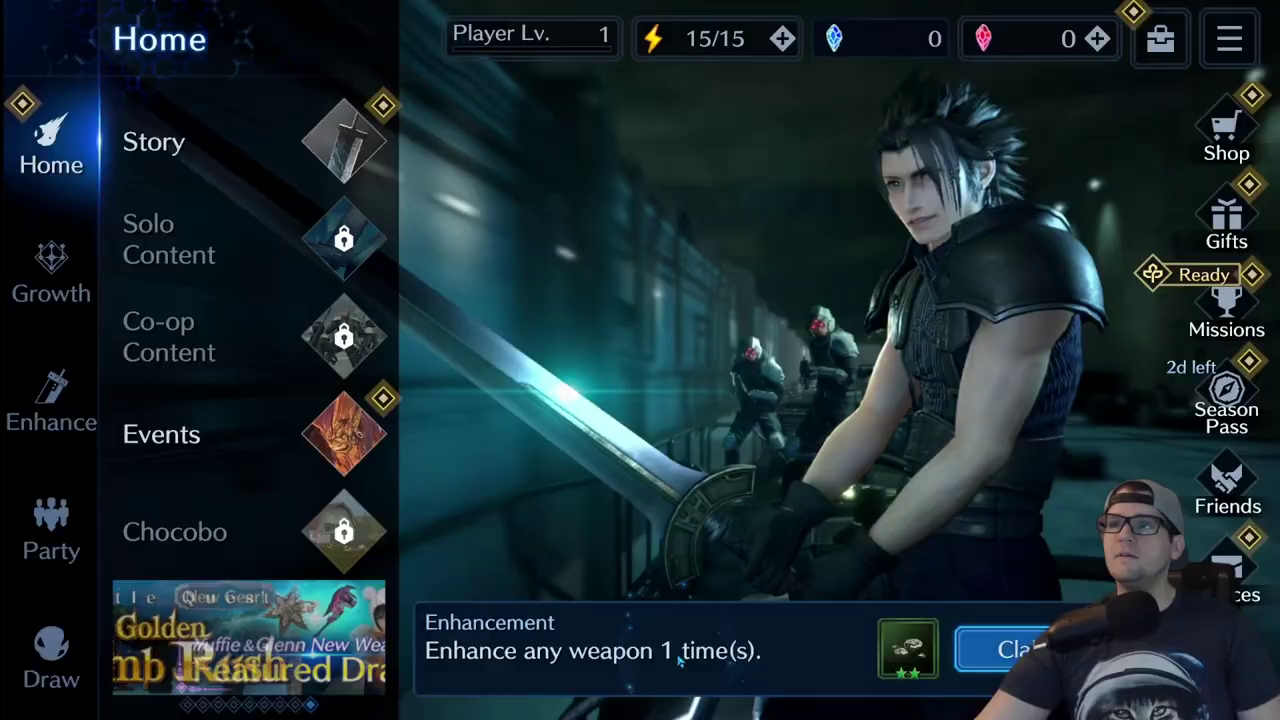
pyautogui.press('Escape')
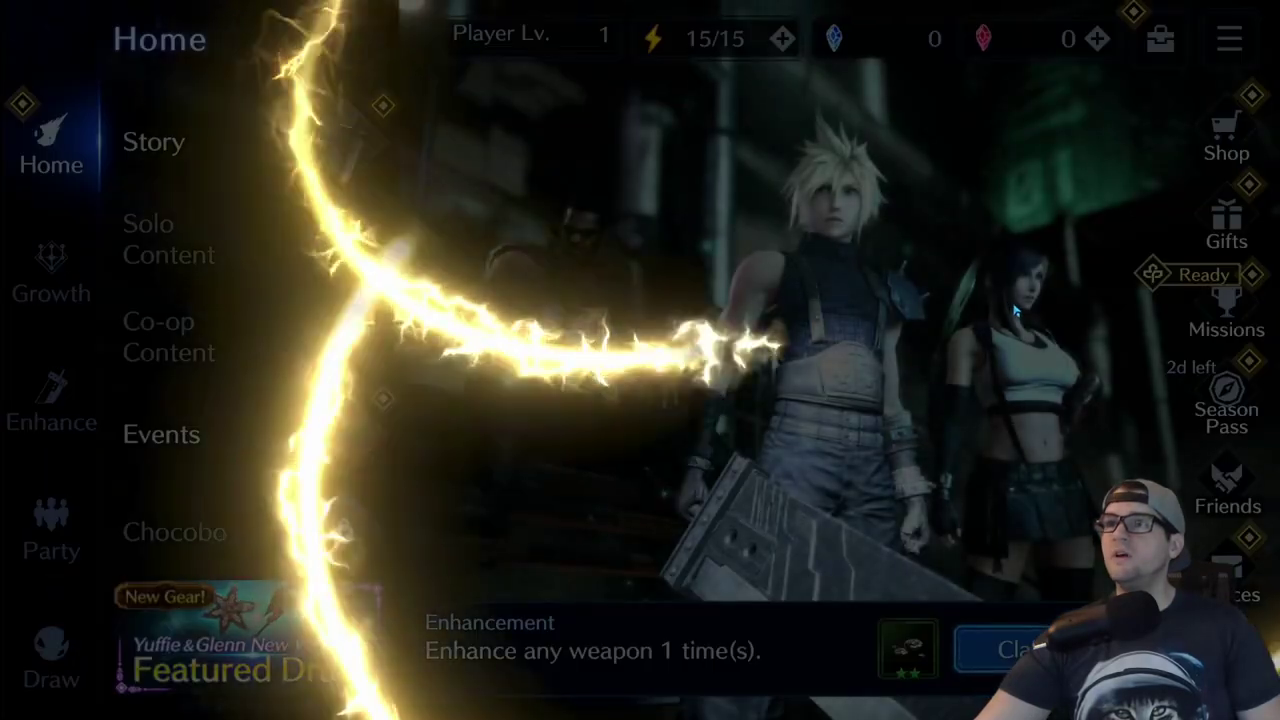
pyautogui.press('Escape')
pyautogui.press('Return')
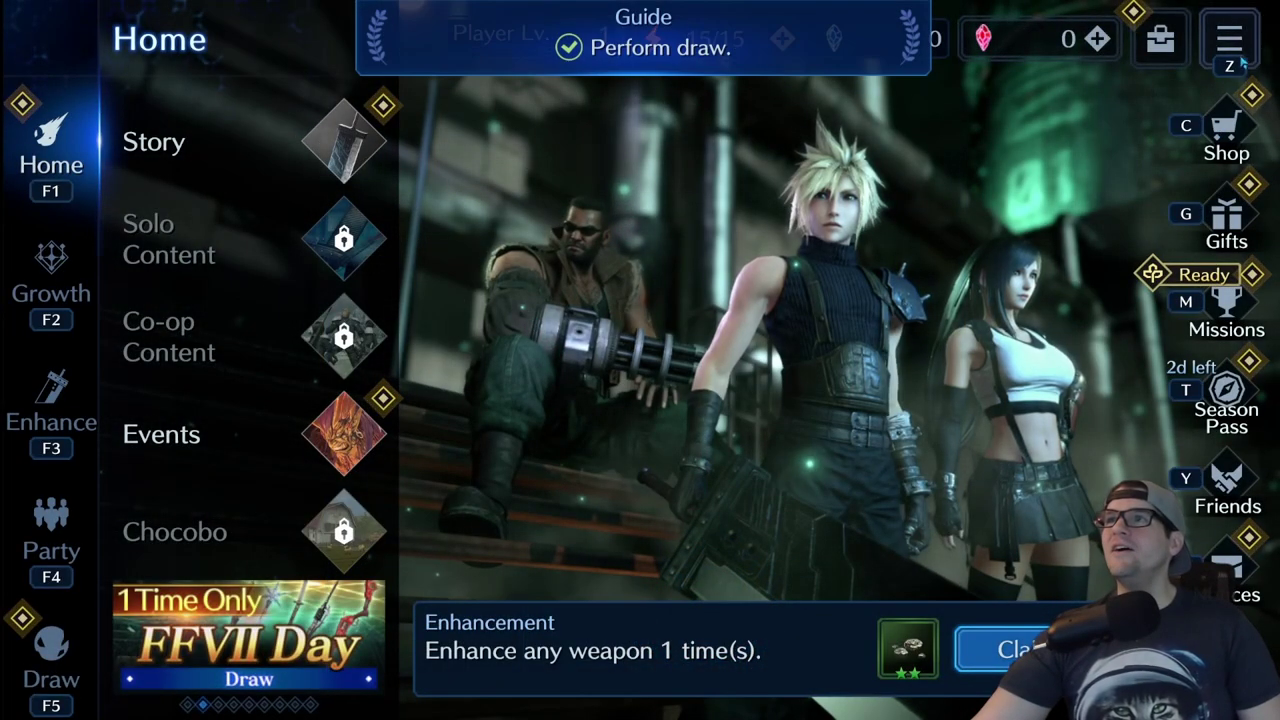
# Open the game's main menu and scroll down to its lower options
pyautogui.click(1240, 60)
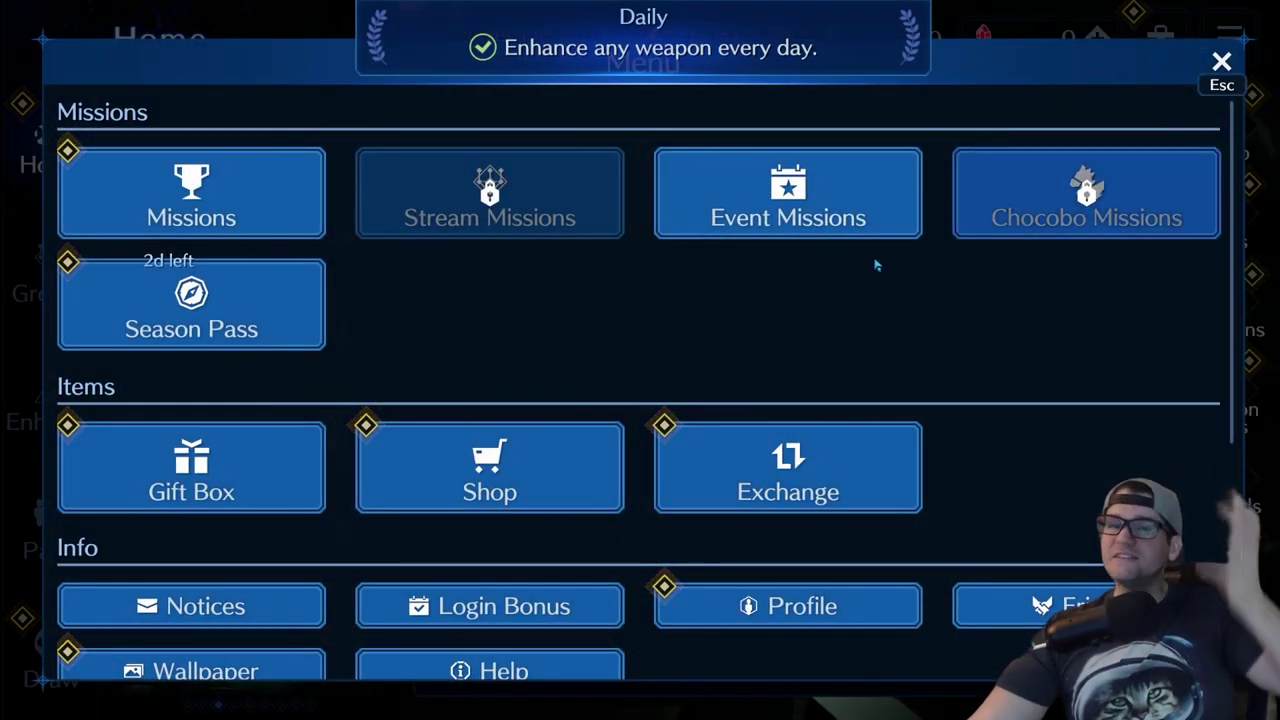
pyautogui.click(1222, 61)
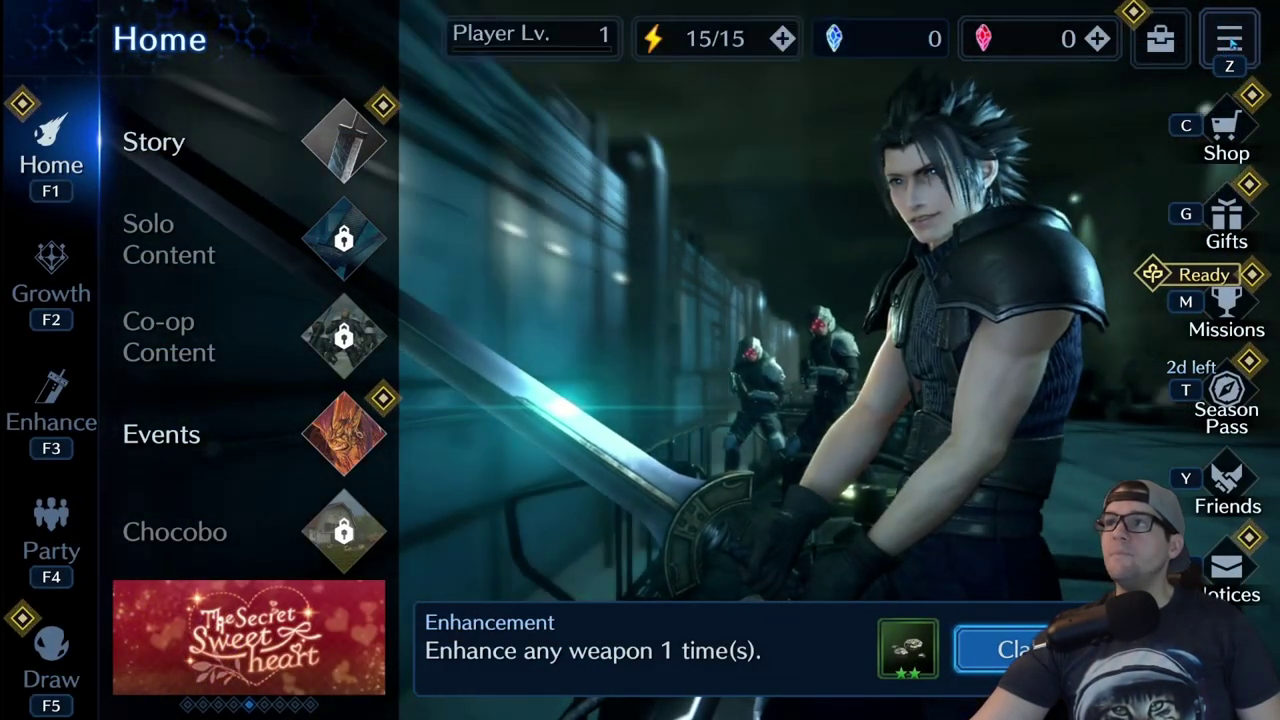
pyautogui.click(1228, 42)
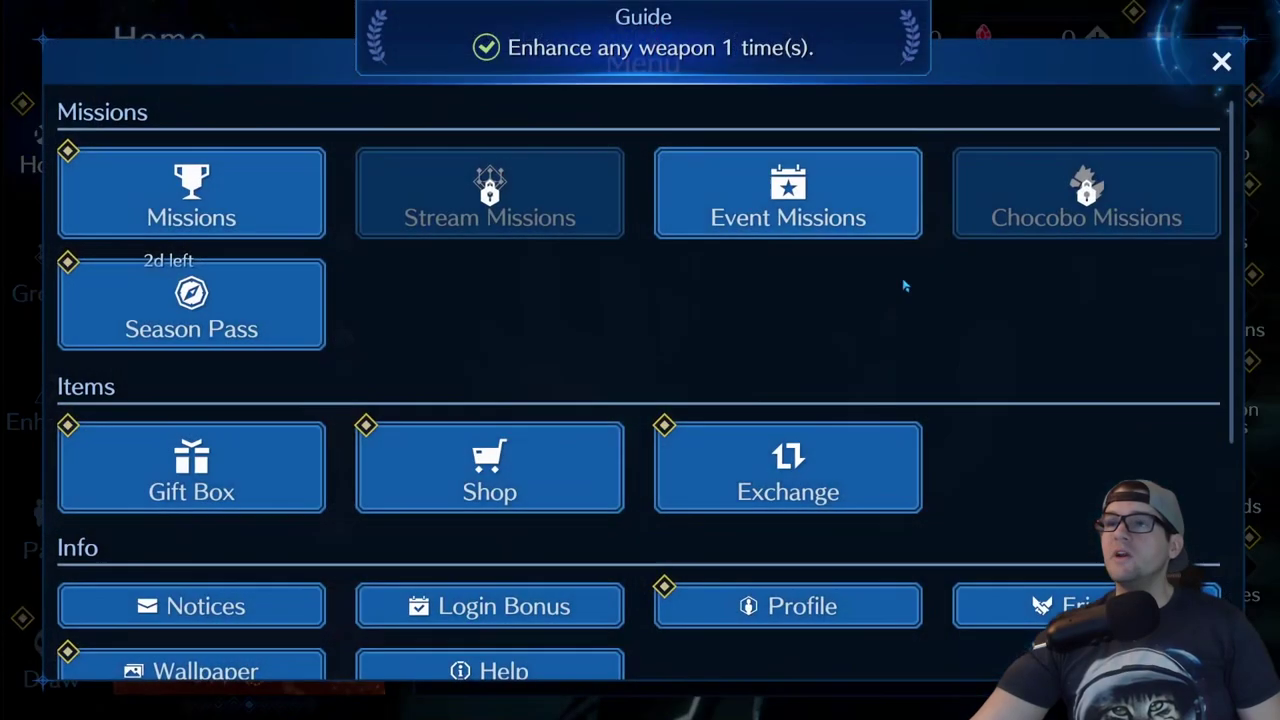
pyautogui.scroll(-2, 480, 420)
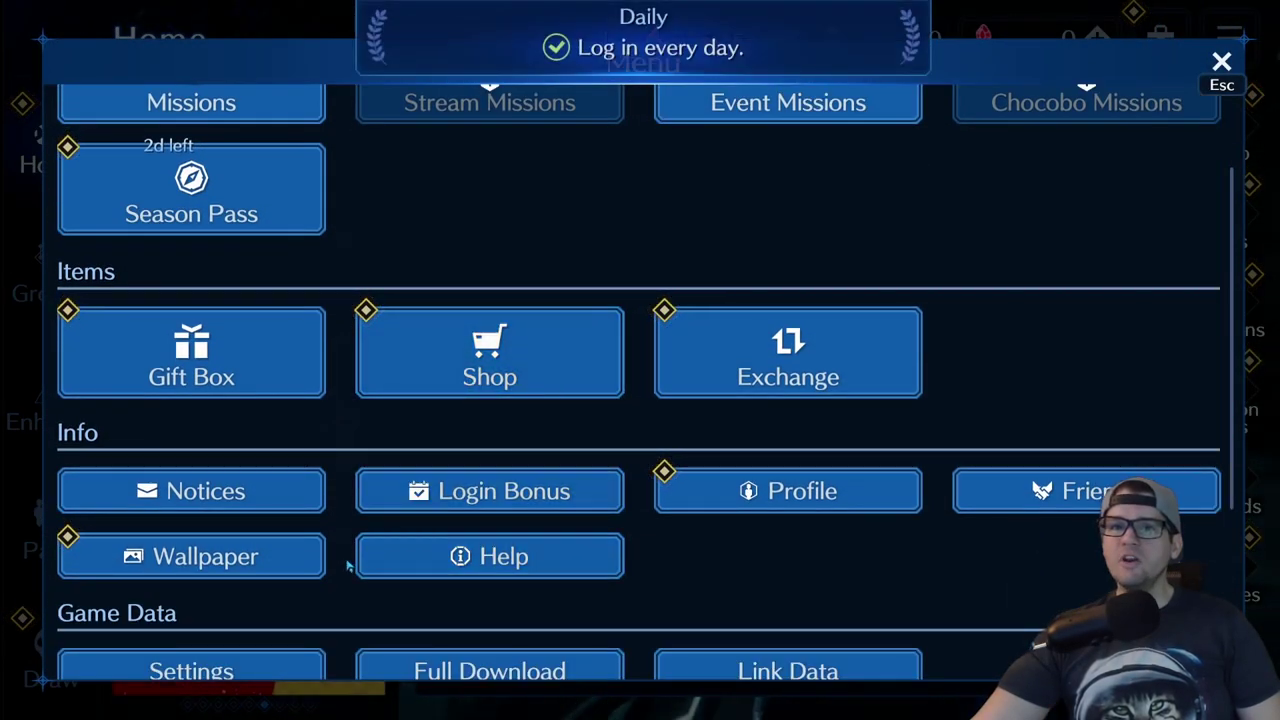
pyautogui.scroll(-1, 349, 563)
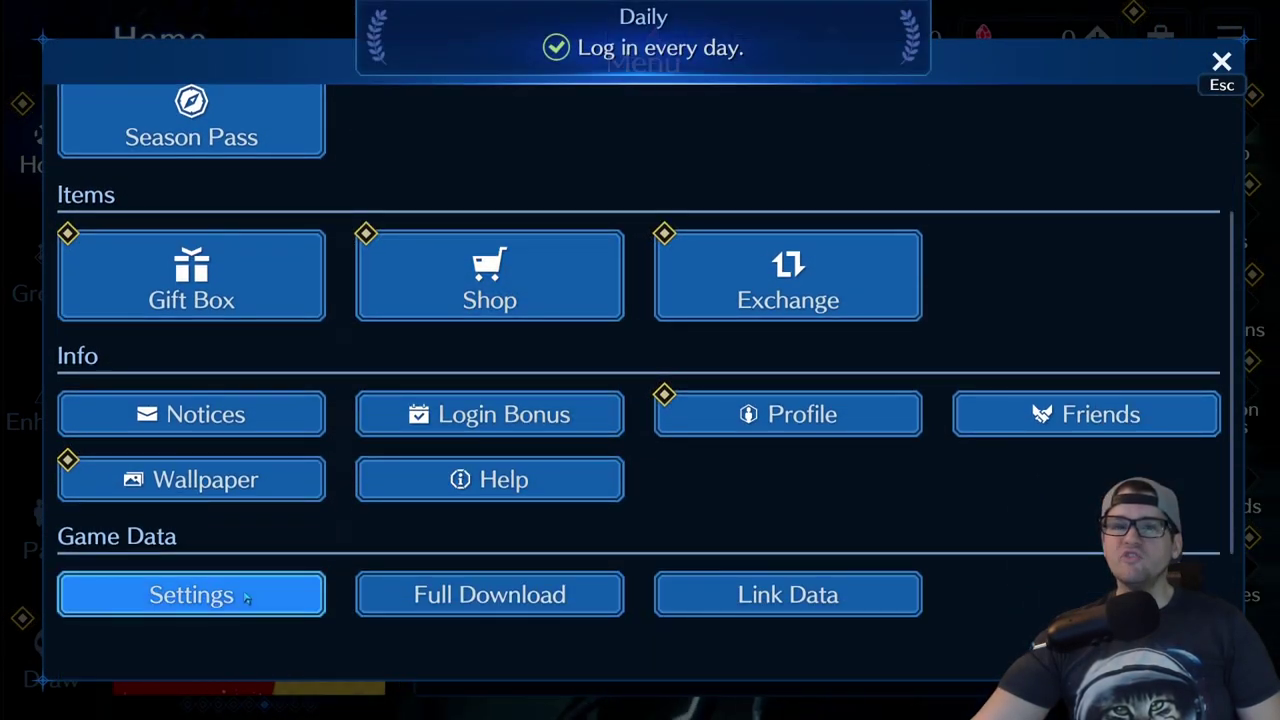
# Look over the game settings, close them, and scroll the Menu down to Game Data
pyautogui.click(191, 595)
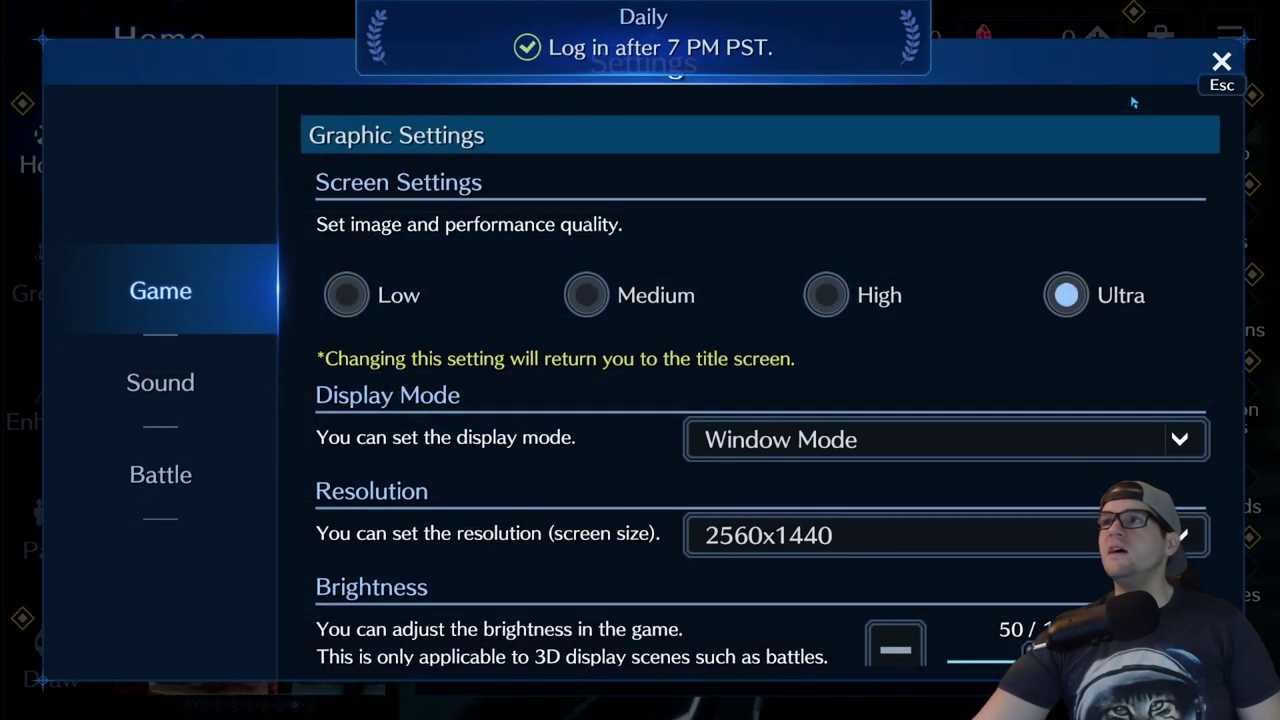
pyautogui.click(1221, 62)
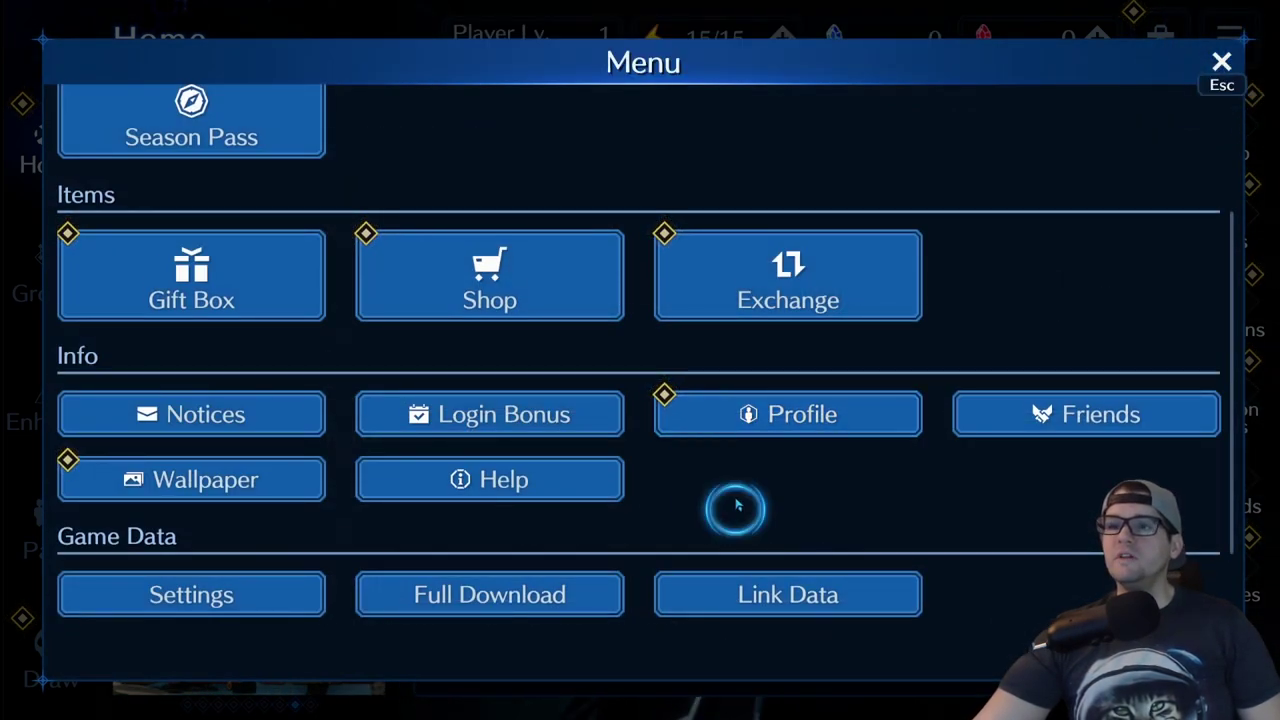
pyautogui.scroll(-2, 736, 505)
# Start Link Data from the Game Data section to bring up the Steam sign-in overlay
pyautogui.click(734, 605)
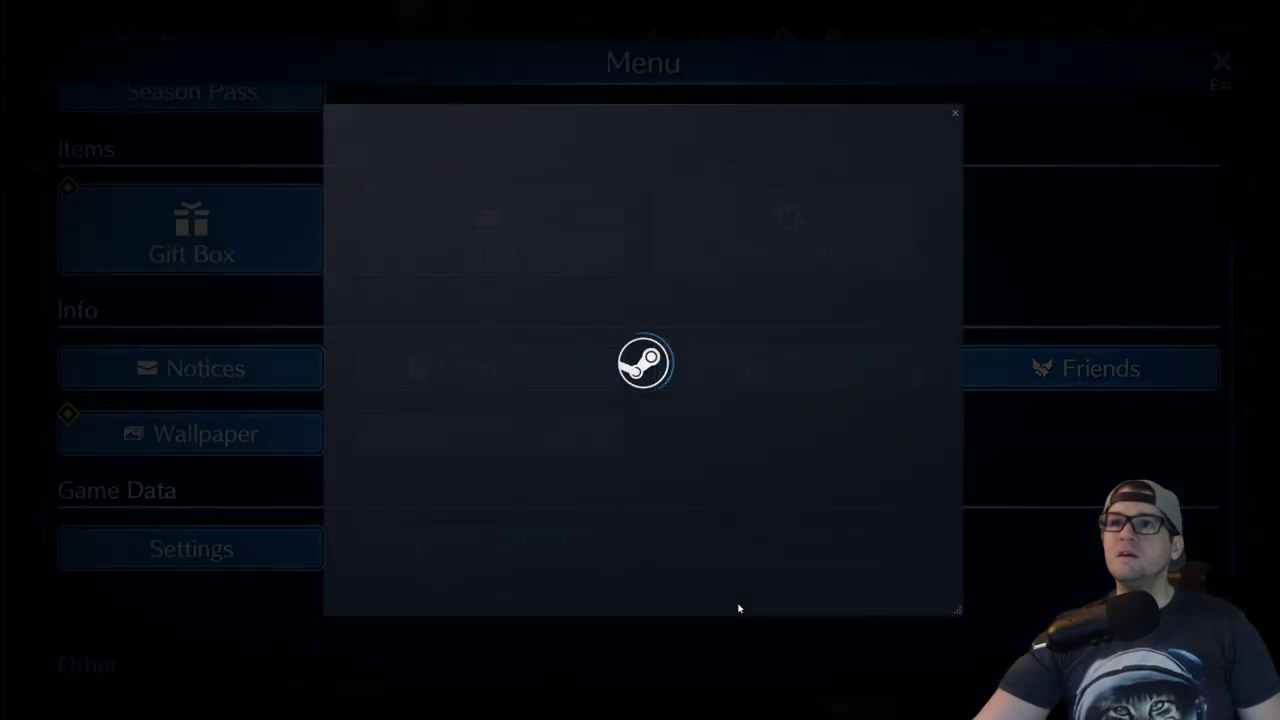